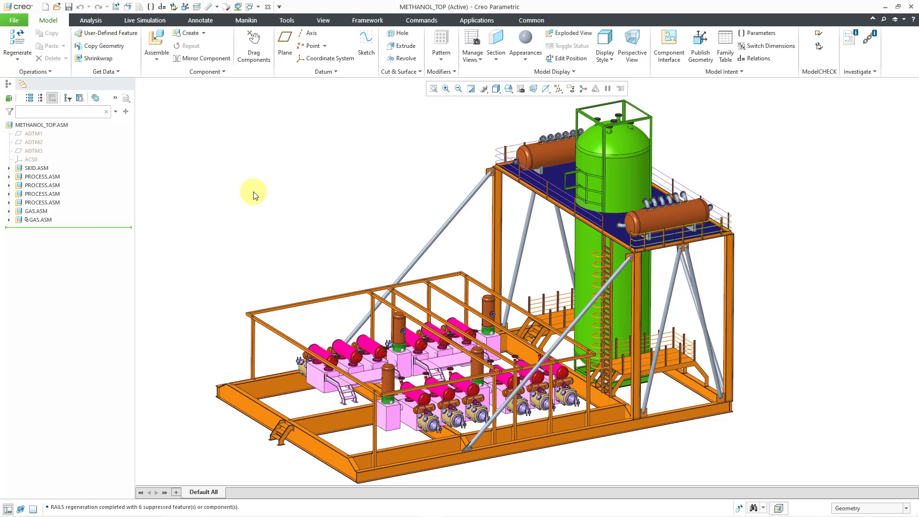
Create a standard subassembly named methanol_piping in METHANOL_TOP.ASM, copied from the mcae_assy_creo7_metric.asm template.
click(195, 34)
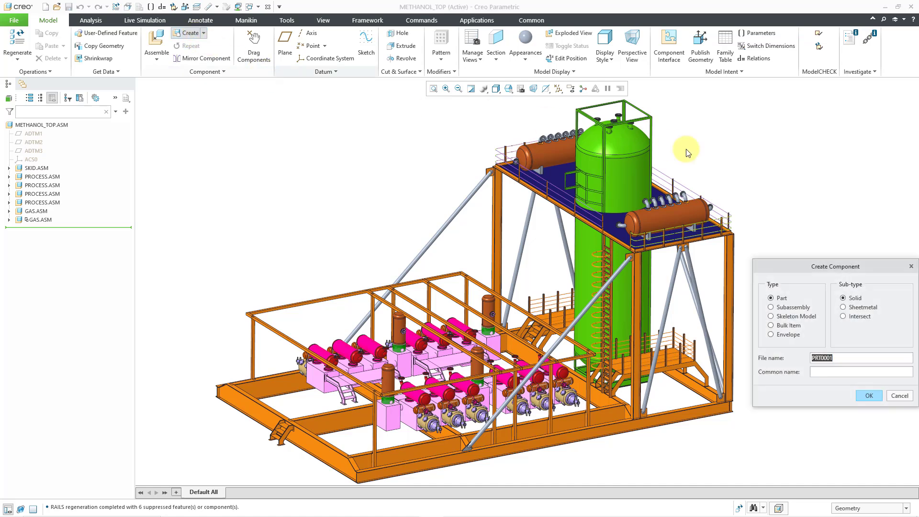
click(792, 307)
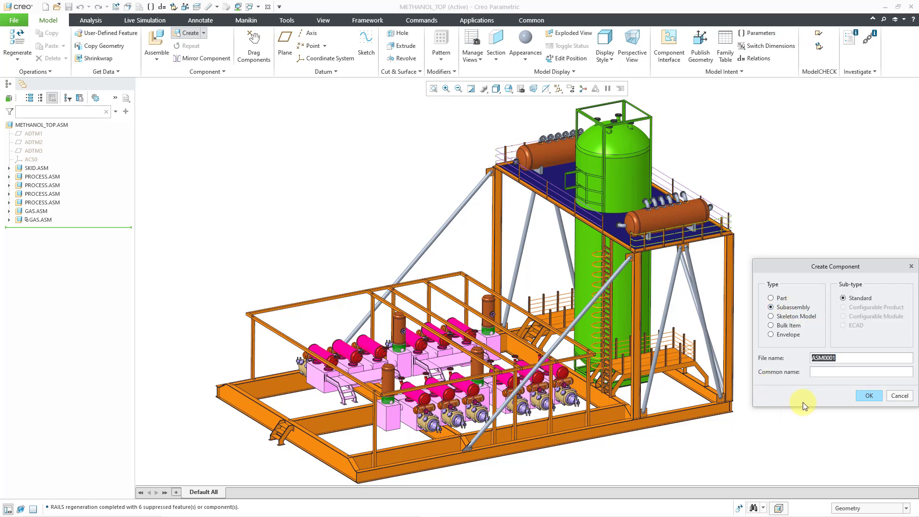
text(methanol_piping)
click(868, 395)
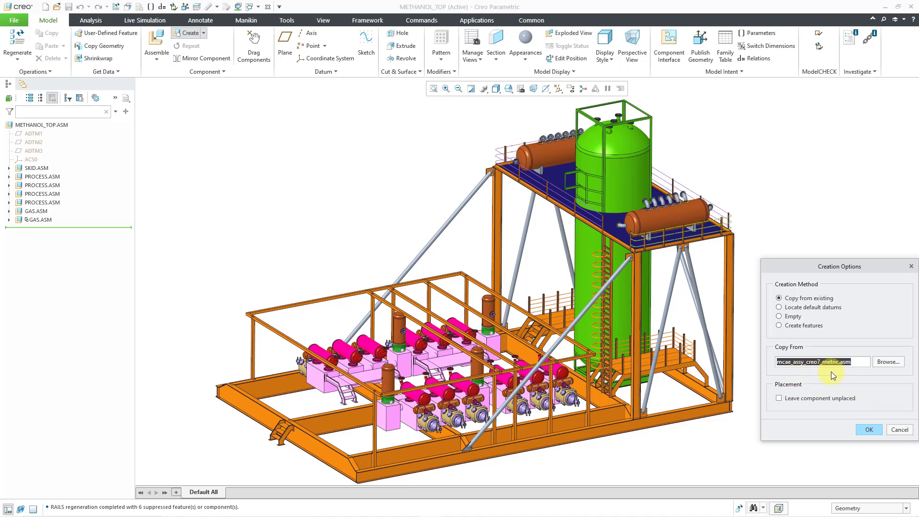
click(868, 430)
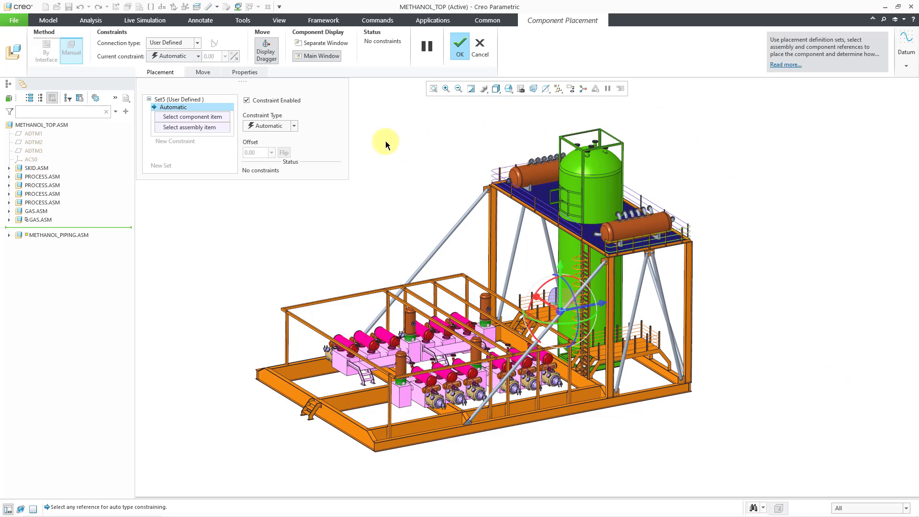
Place the new piping subassembly with a Default constraint and accept the placement.
right_click(386, 144)
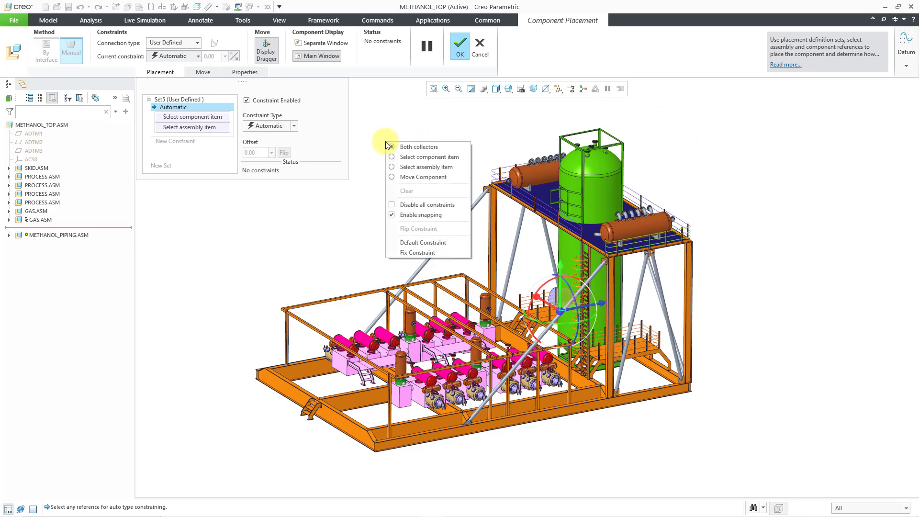
click(421, 244)
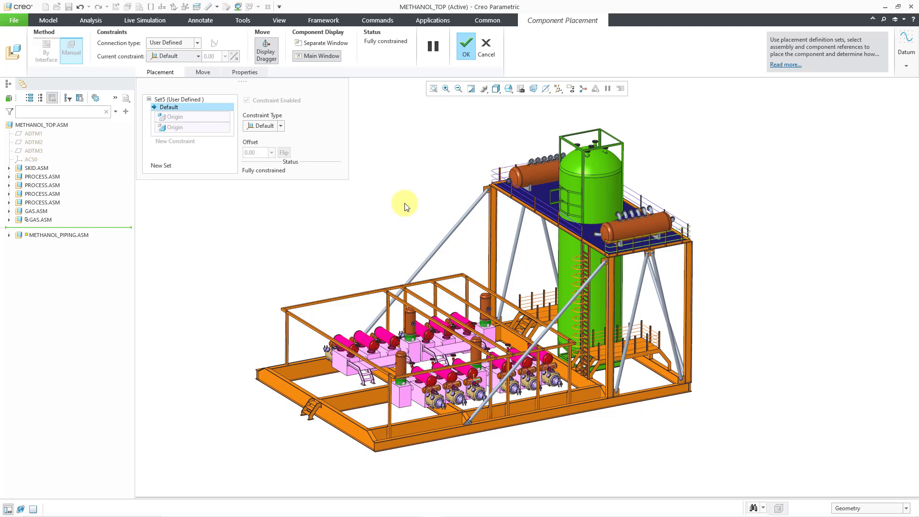
middle_click(404, 207)
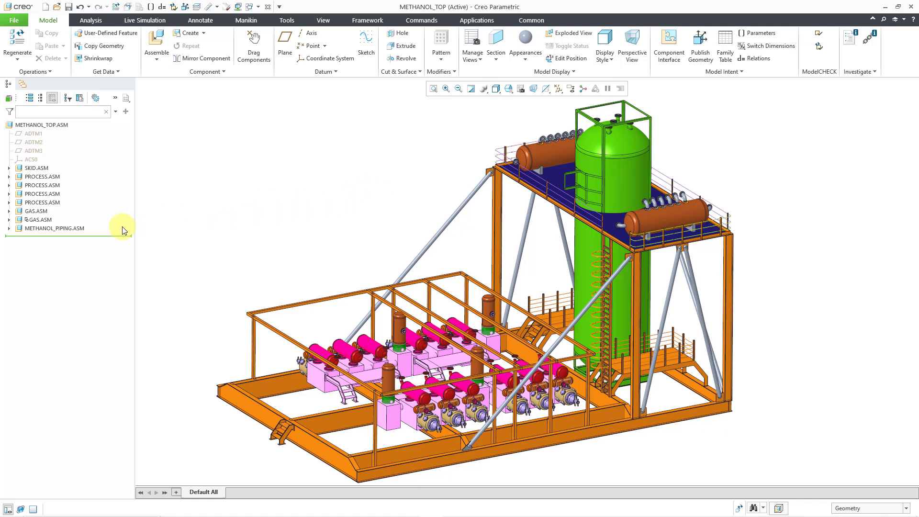
Activate METHANOL_PIPING.ASM and create a standard skeleton model in it named METHANOL_PIPING_SKEL, copied from mcae_part_metric_mbd.prt.
click(70, 228)
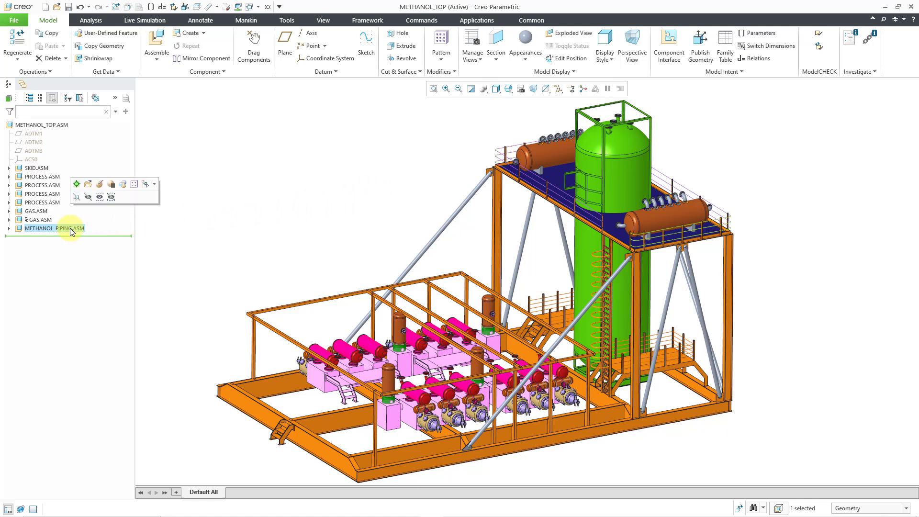
click(78, 186)
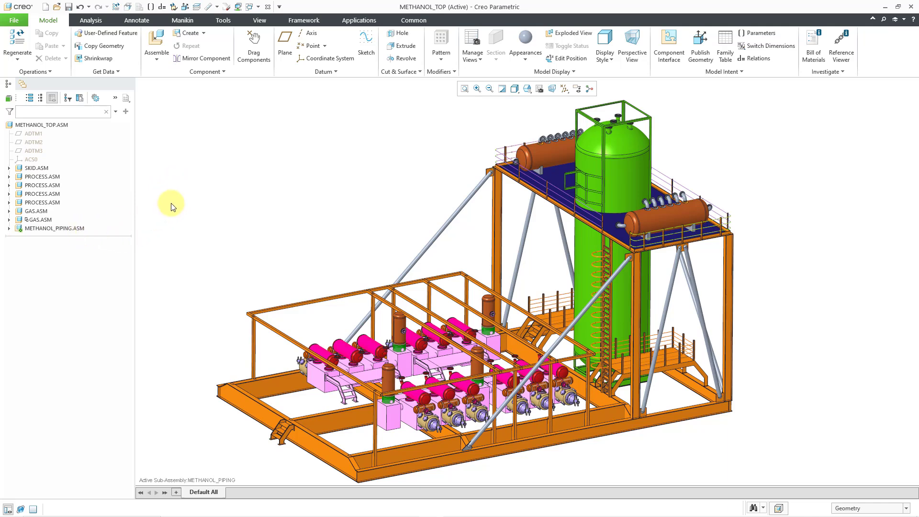
click(189, 33)
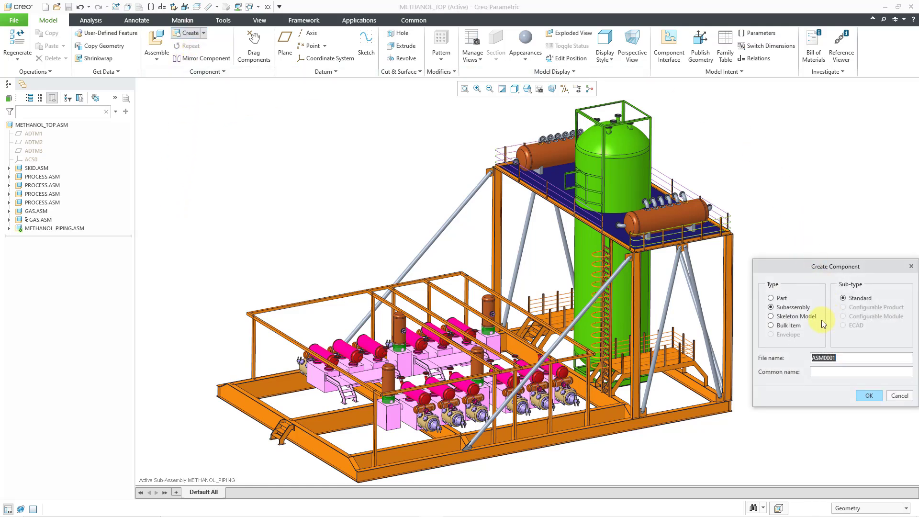
click(793, 316)
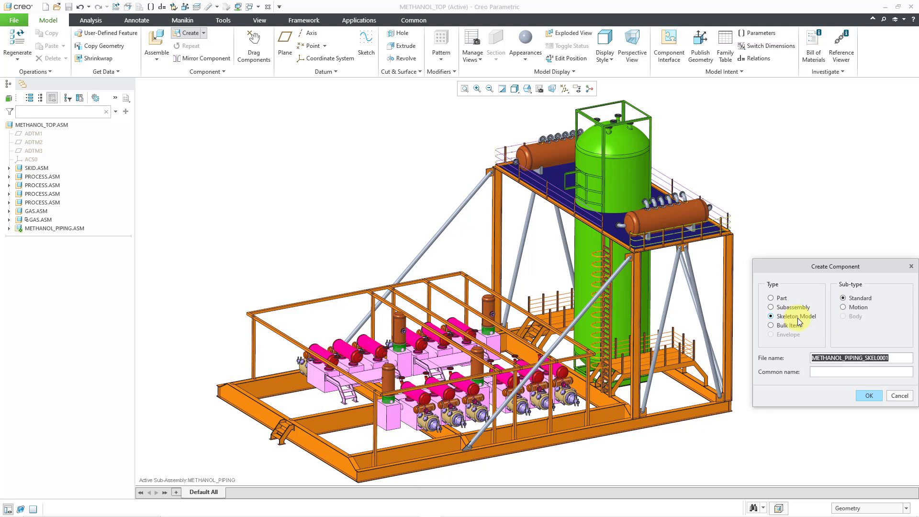
click(898, 358)
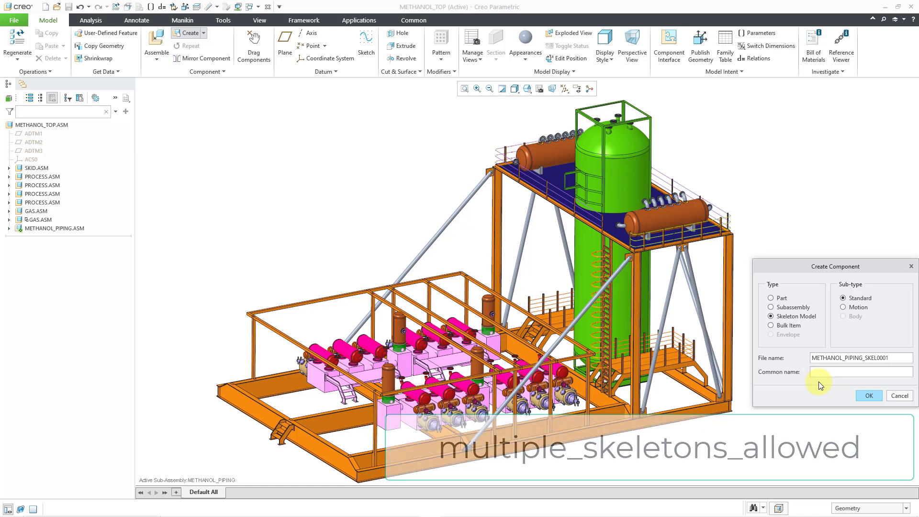
key(BackSpace)
key(BackSpace)
key(BackSpace)
key(BackSpace)
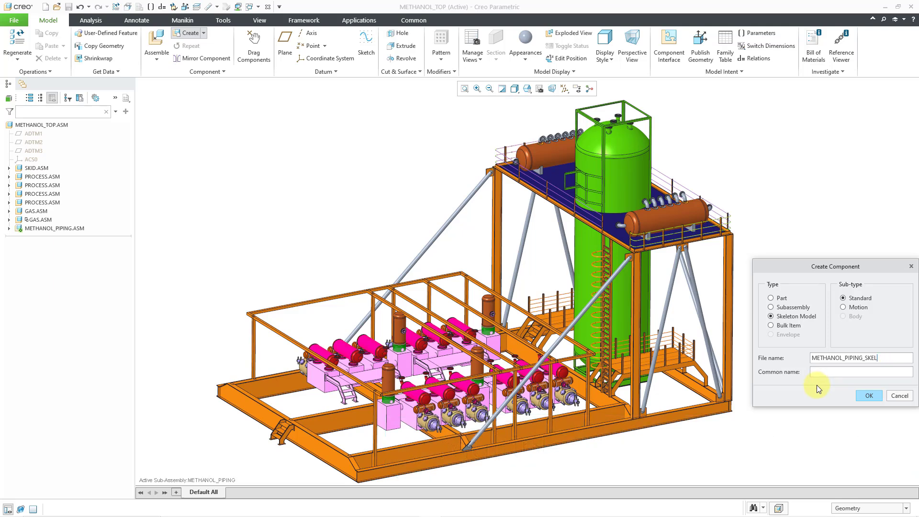
click(868, 395)
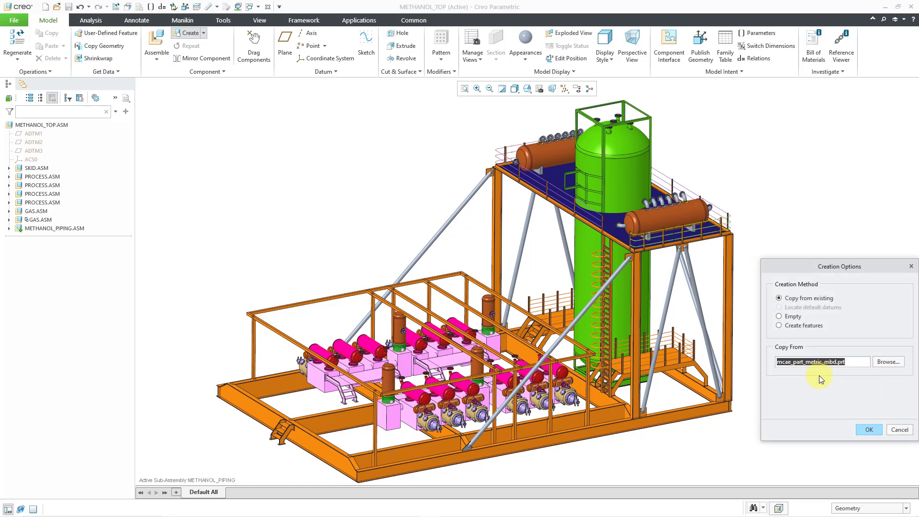
click(869, 430)
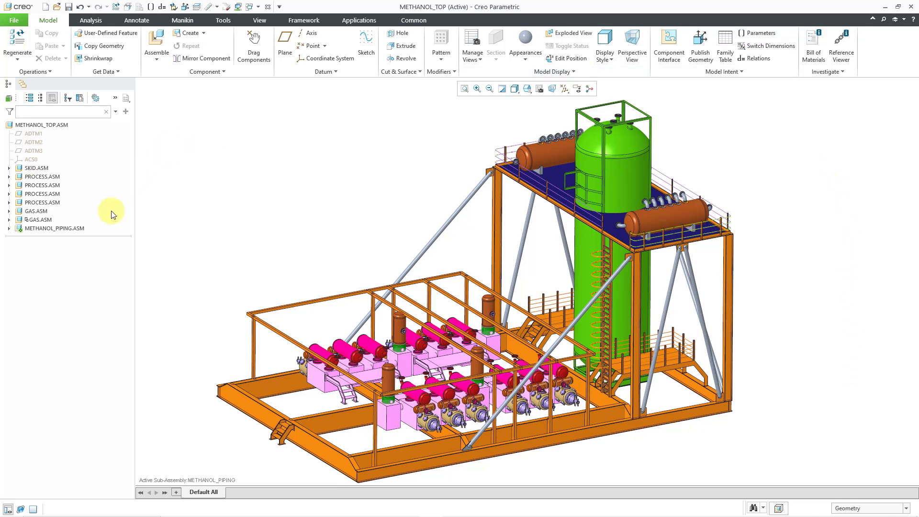
Activate METHANOL_PIPING_SKEL.PRT inside the piping subassembly and start a Shrinkwrap feature in it.
click(9, 228)
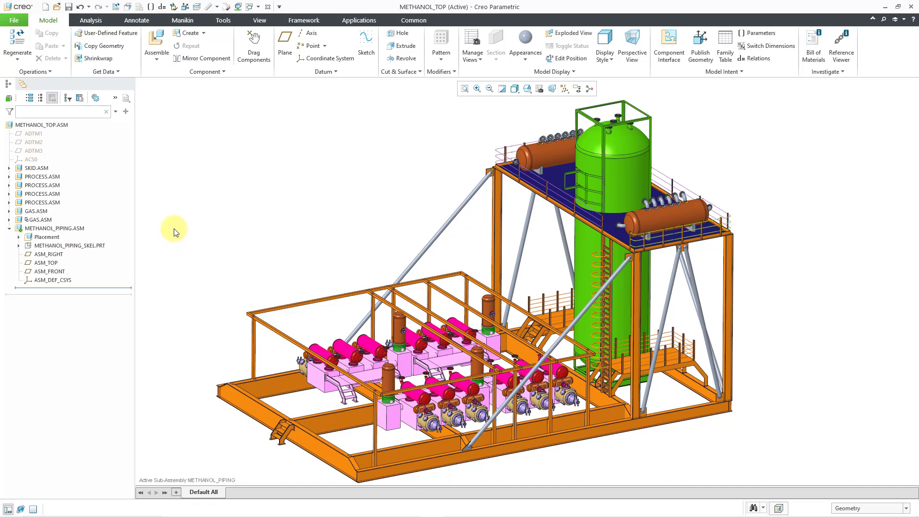
click(82, 247)
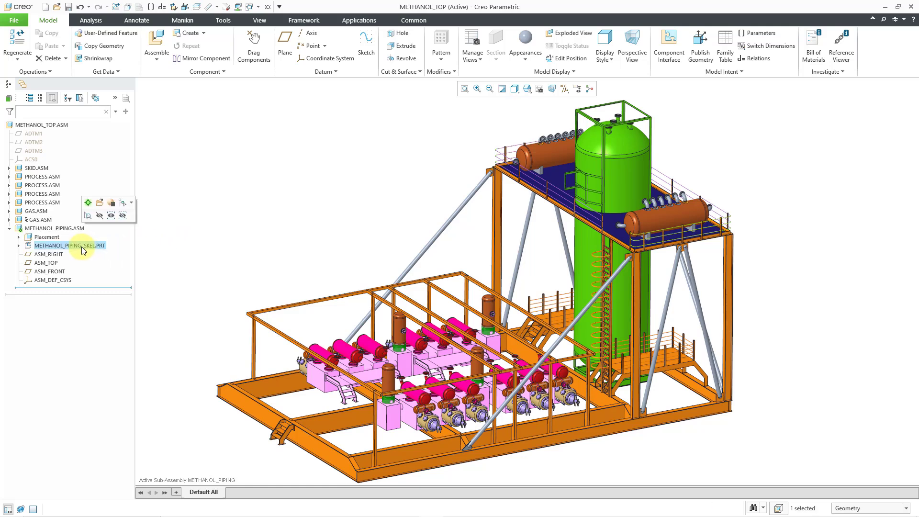
click(88, 204)
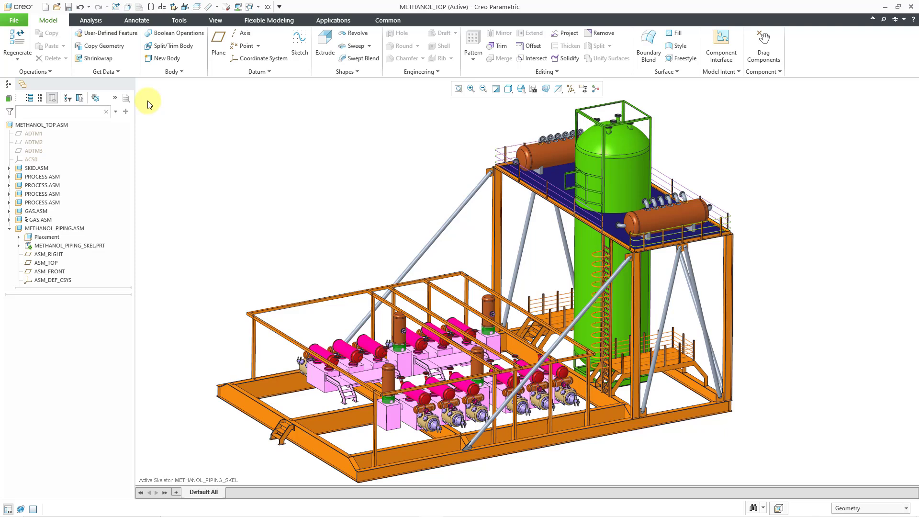
click(105, 62)
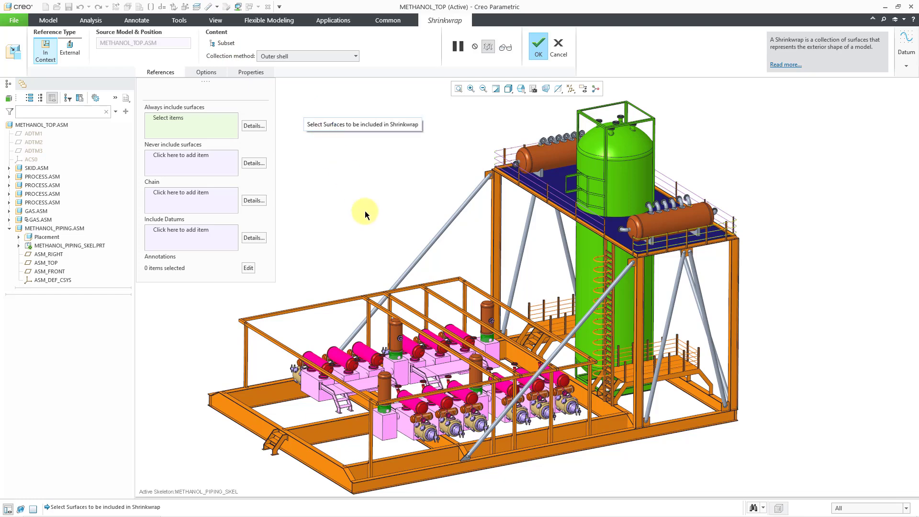
Examine the process vessels on the skid and the flanged nozzles of the tanks on the upper platform.
scroll(470, 352, down, 5)
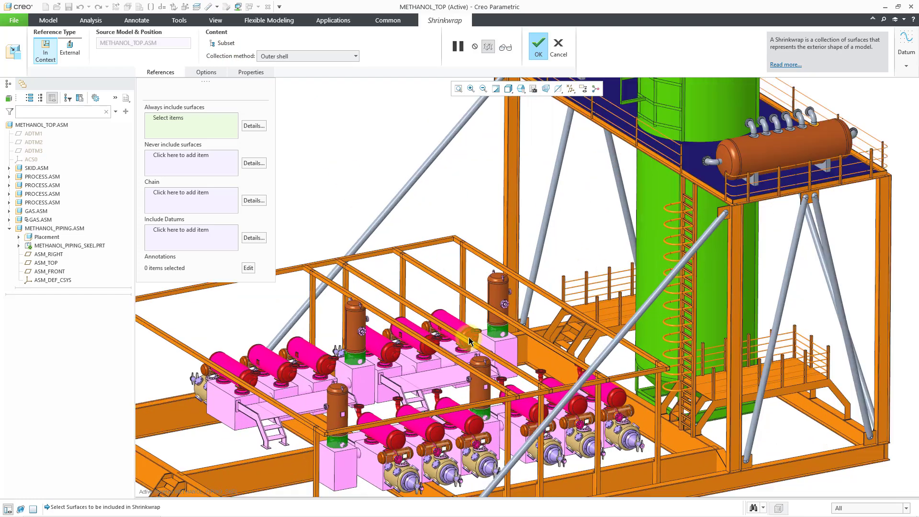
scroll(468, 338, down, 2)
scroll(467, 336, down, 4)
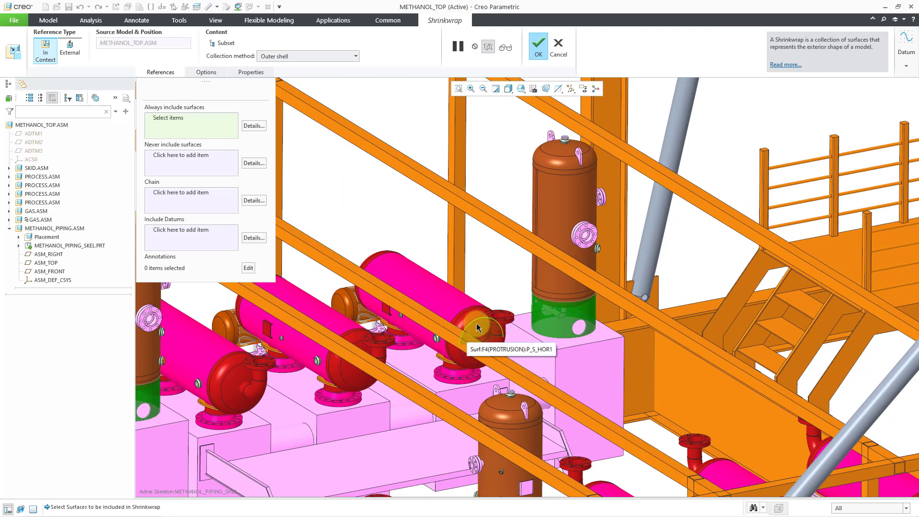
key(ctrl+d)
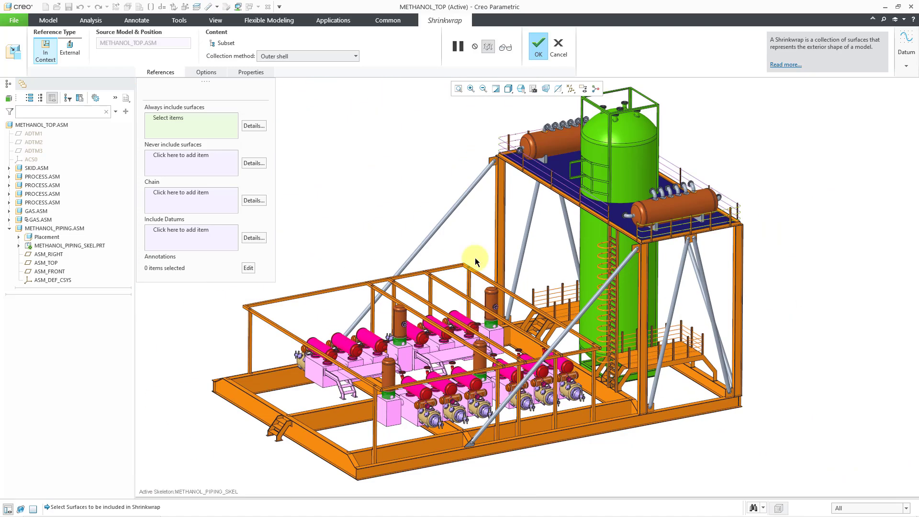
scroll(542, 113, down, 4)
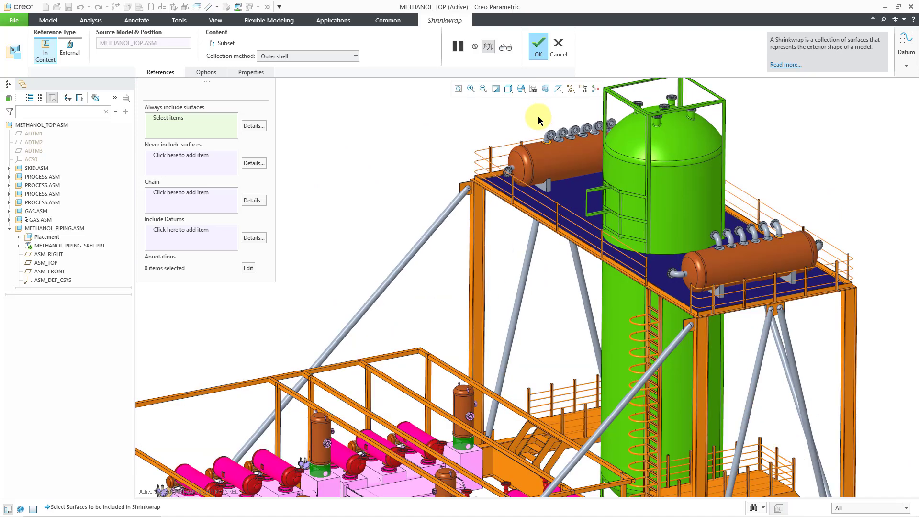
scroll(537, 119, up, 2)
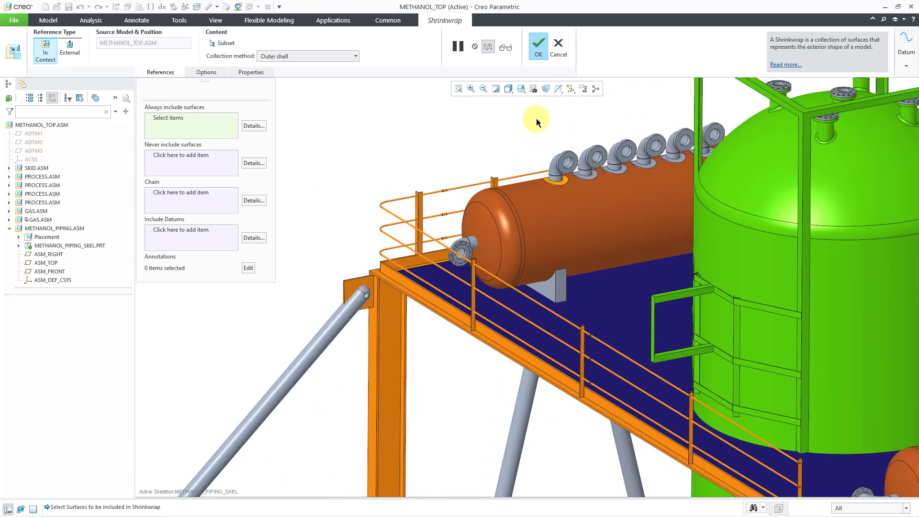
scroll(536, 120, up, 3)
scroll(536, 118, up, 1)
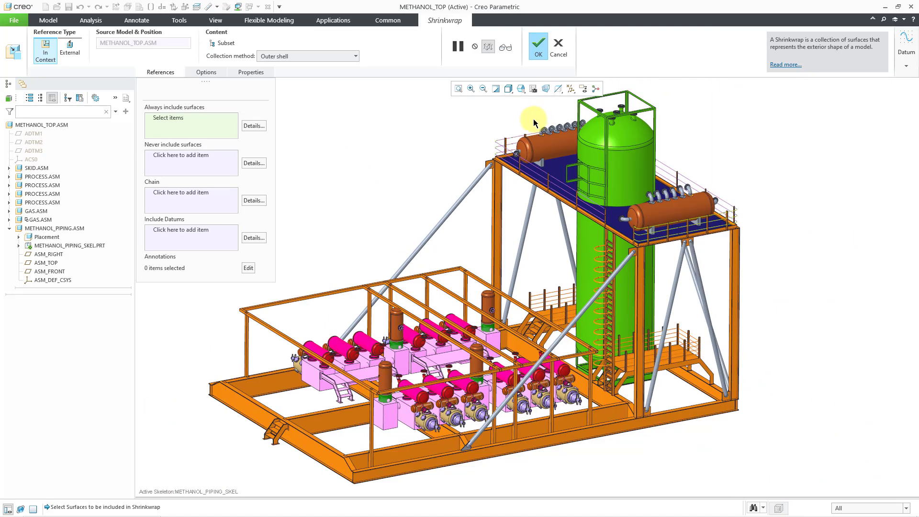
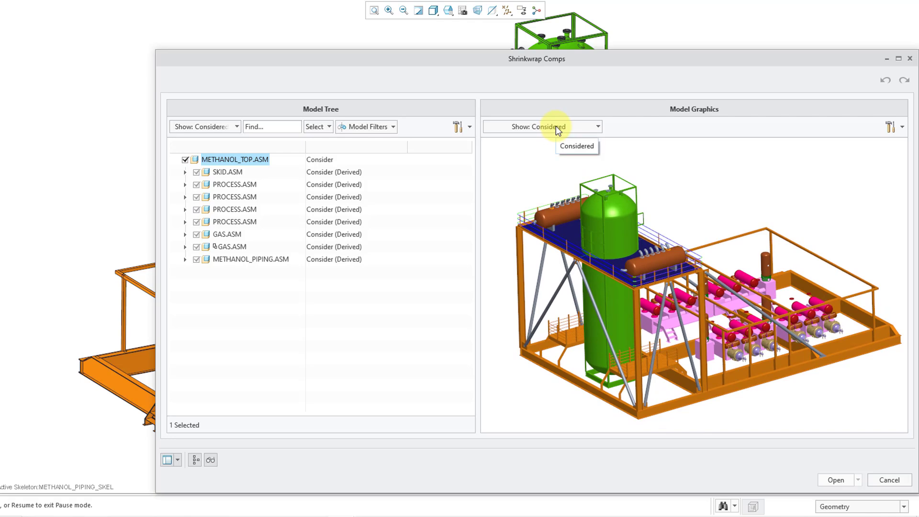
Set METHANOL_TOP.ASM to Ignore in the shrinkwrap components so that all its components are left out.
click(558, 130)
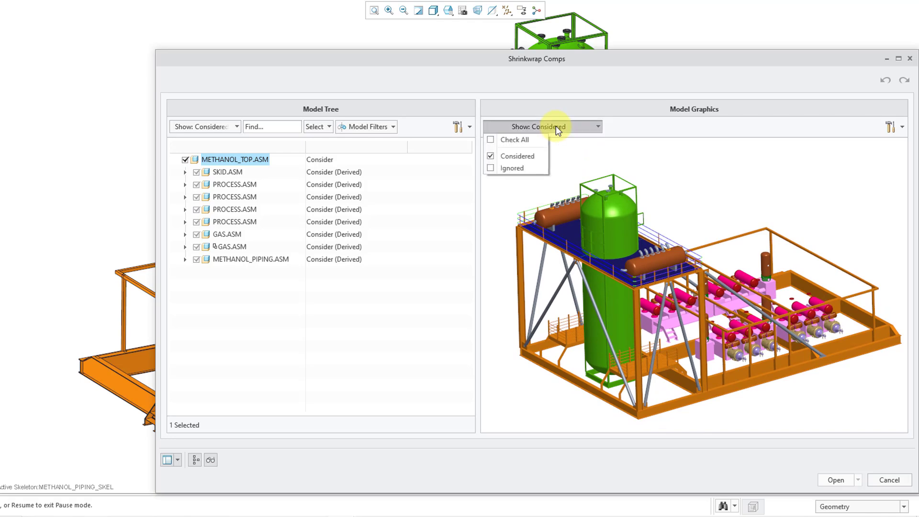
click(582, 161)
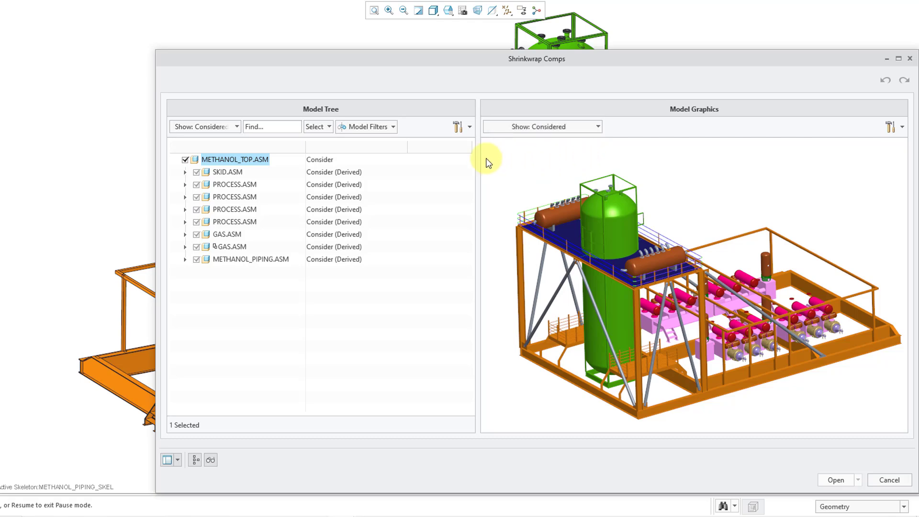
click(324, 162)
click(403, 161)
click(383, 172)
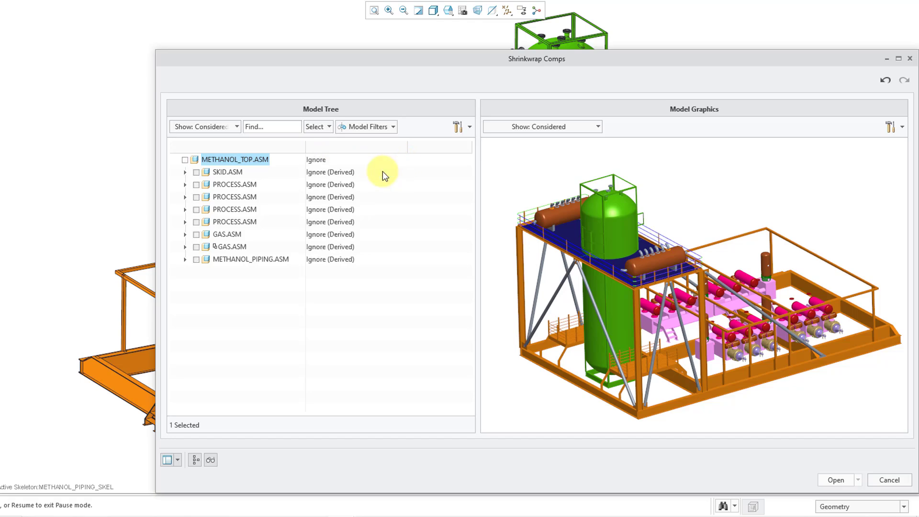
Show ignored components together with considered ones in the shrinkwrap model graphics and clear the selection.
click(568, 128)
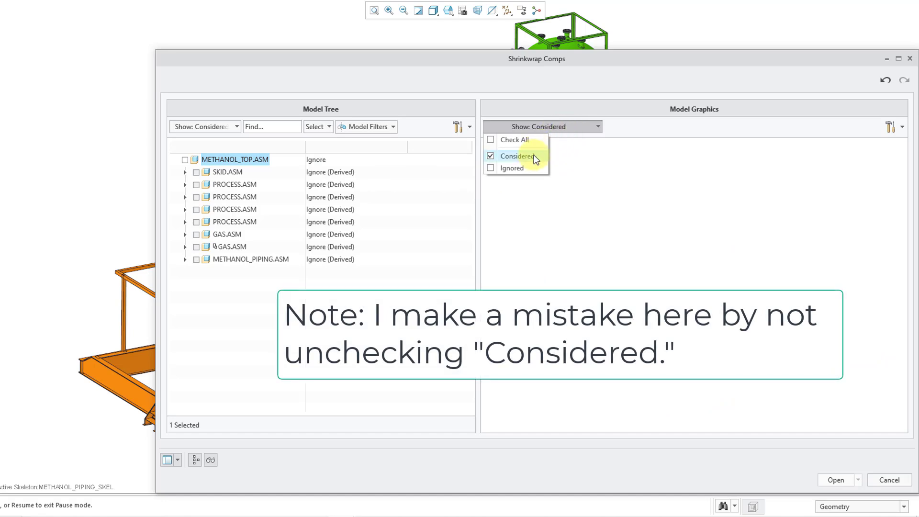
click(516, 168)
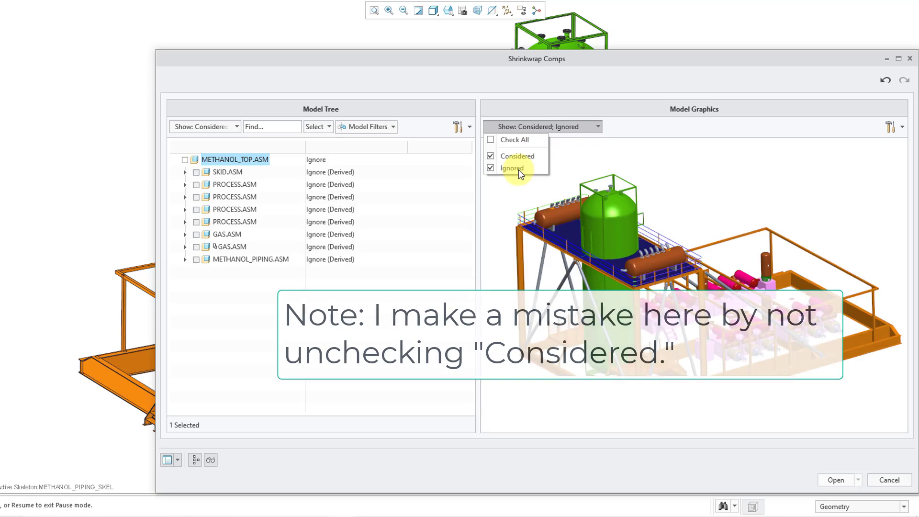
click(688, 177)
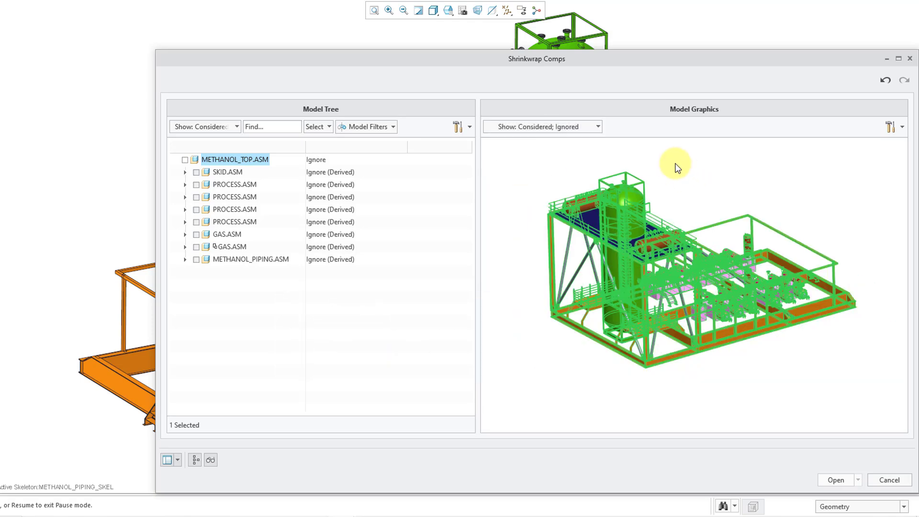
click(671, 161)
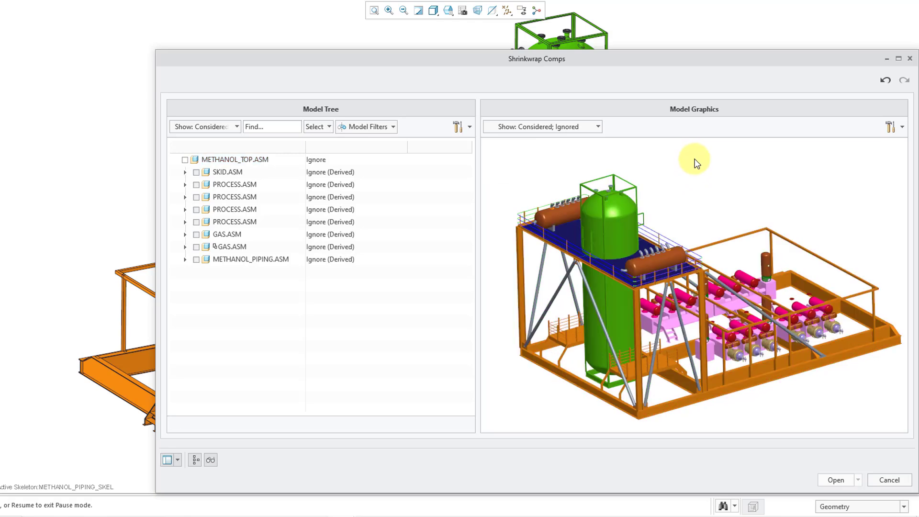
Set the three VE98026D.ASM vessels in the third PROCESS.ASM, on the near side of the skid, to Consider.
scroll(744, 356, up, 4)
scroll(745, 356, up, 4)
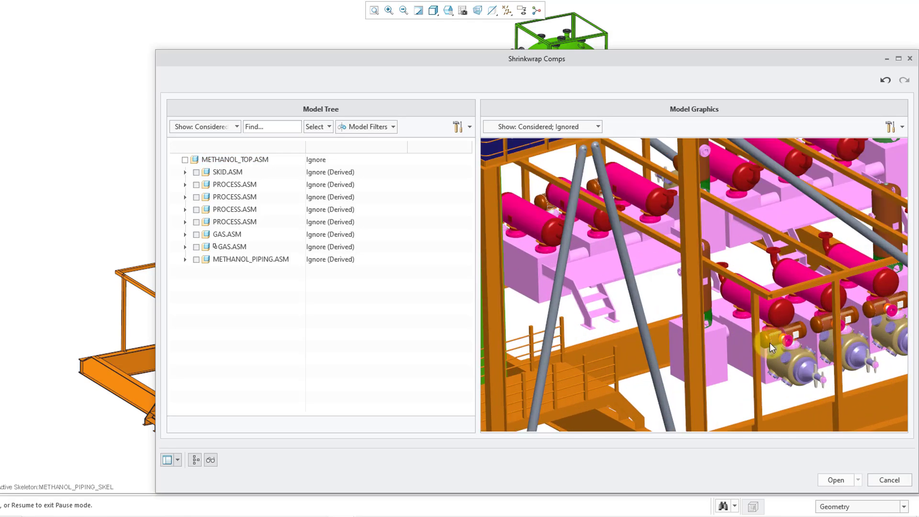
click(763, 296)
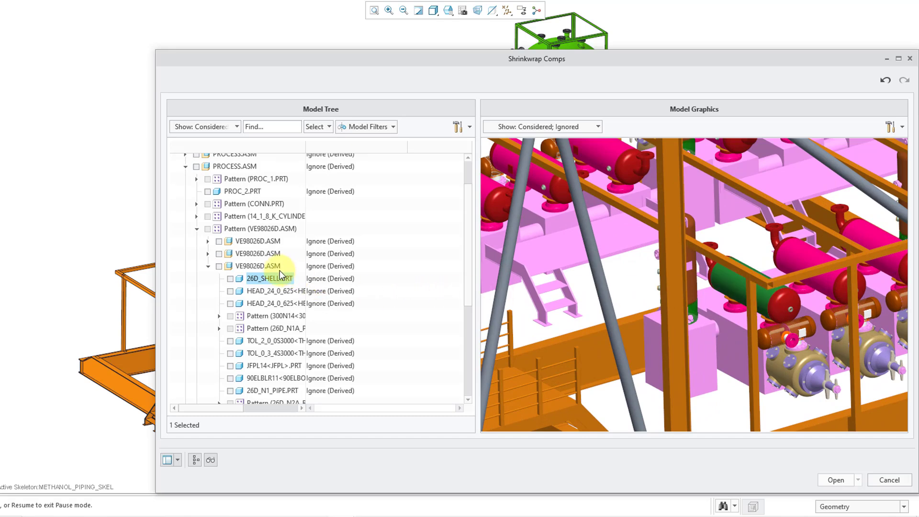
click(209, 267)
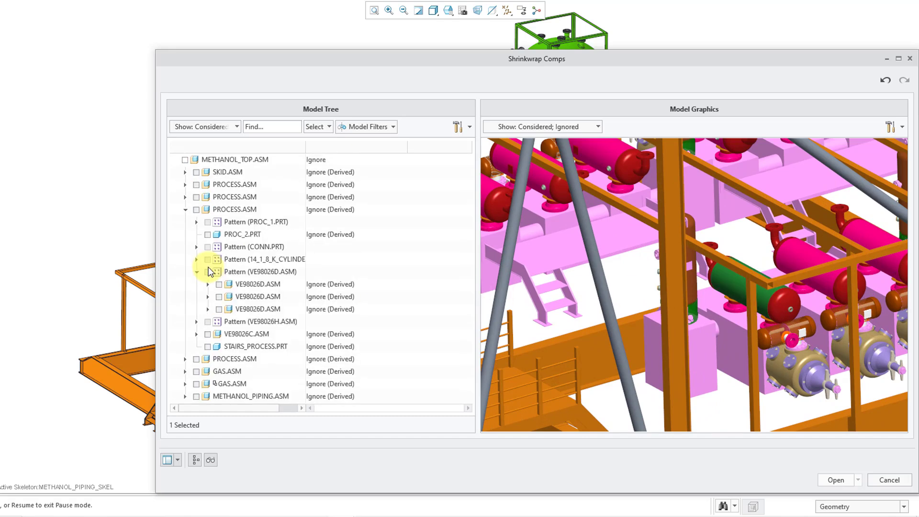
click(261, 284)
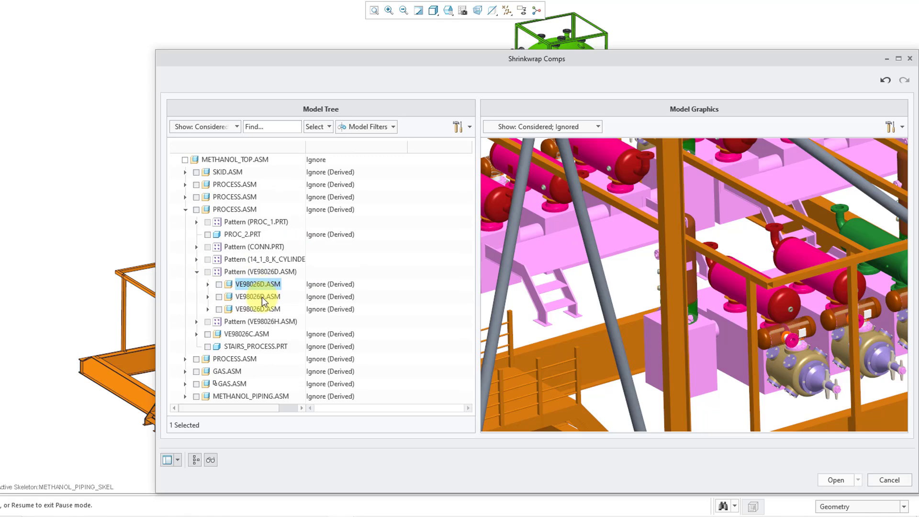
ctrl+click(261, 297)
ctrl+click(257, 309)
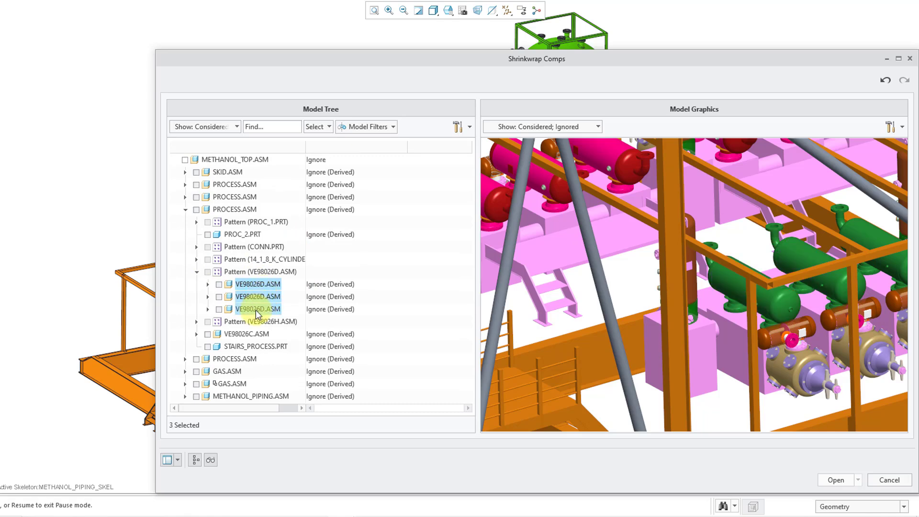
right_click(268, 283)
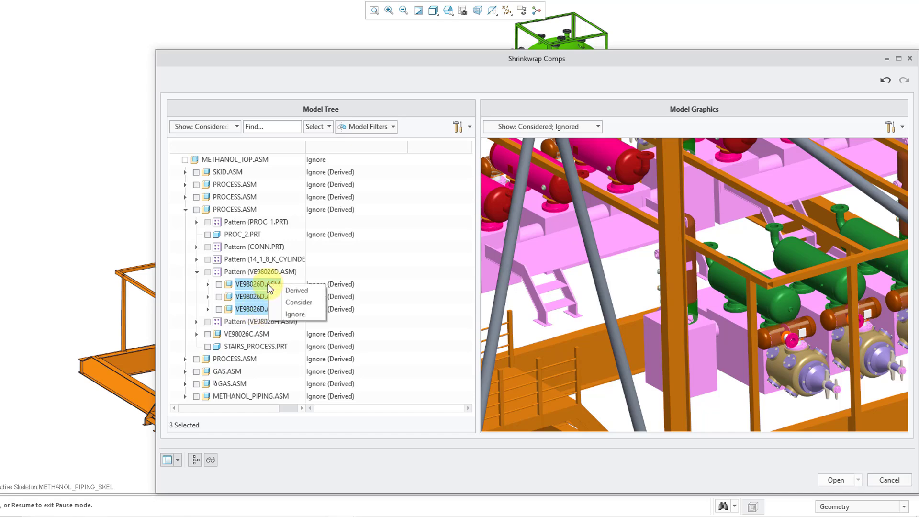
click(306, 301)
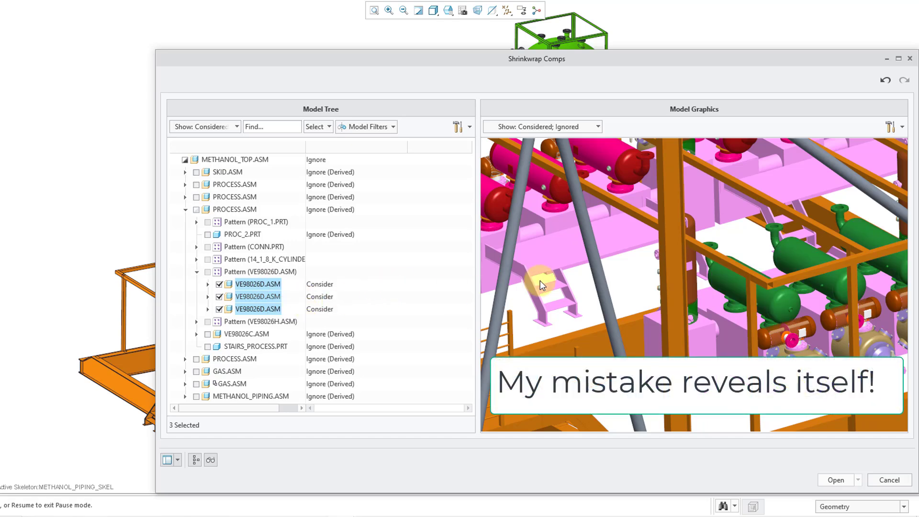
Clear the vessel selection and hide considered components so that the model graphics show only ignored ones.
scroll(546, 287, down, 2)
click(602, 287)
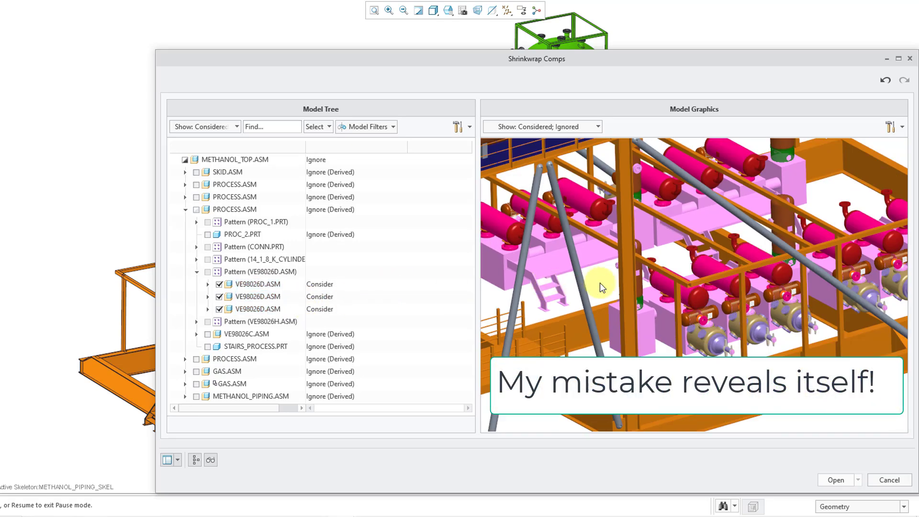
click(594, 127)
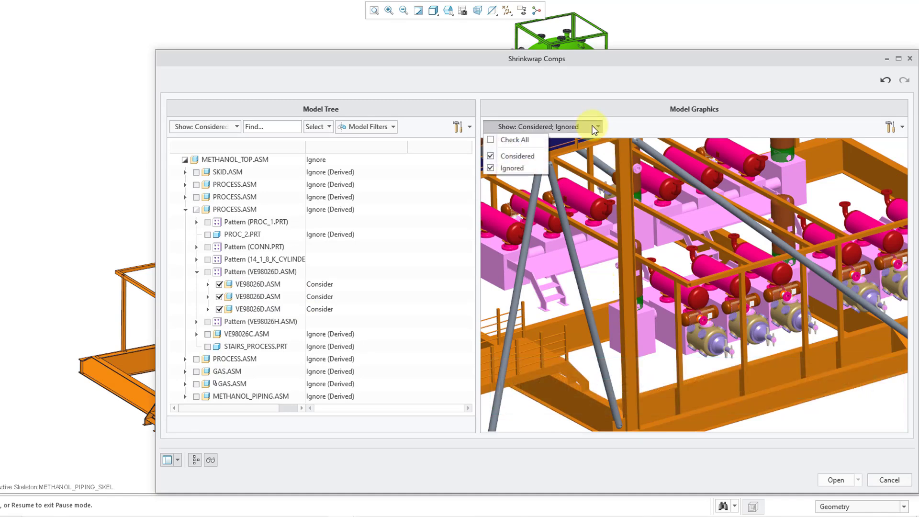
click(530, 157)
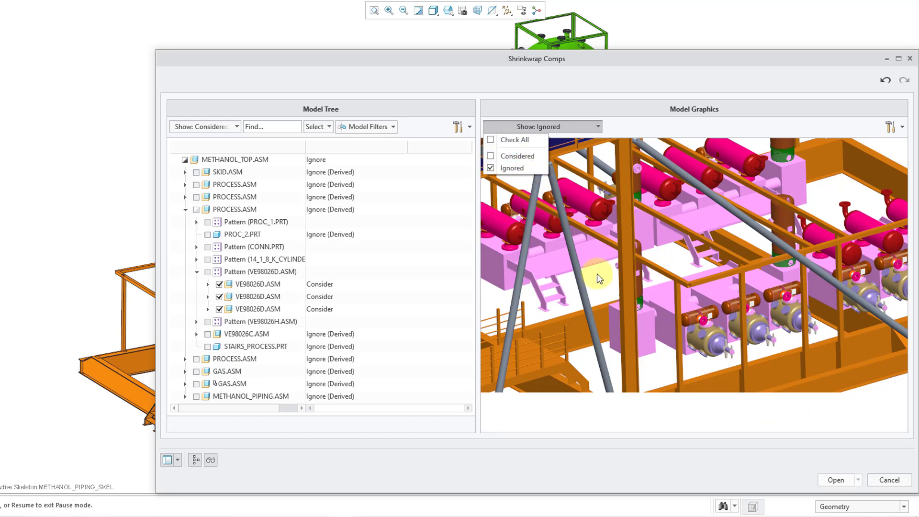
click(494, 219)
Set the three VE98026D.ASM vessels in the first PROCESS.ASM to Consider and clear the selection.
click(500, 220)
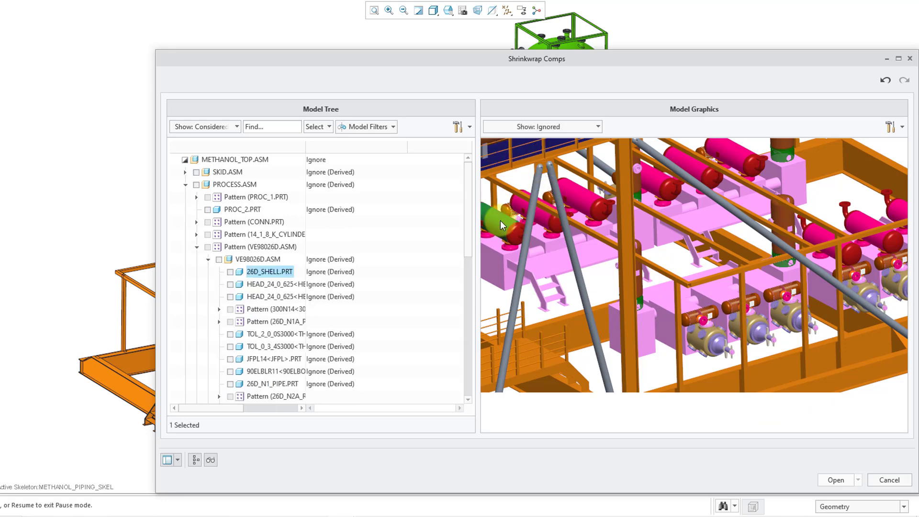
click(208, 260)
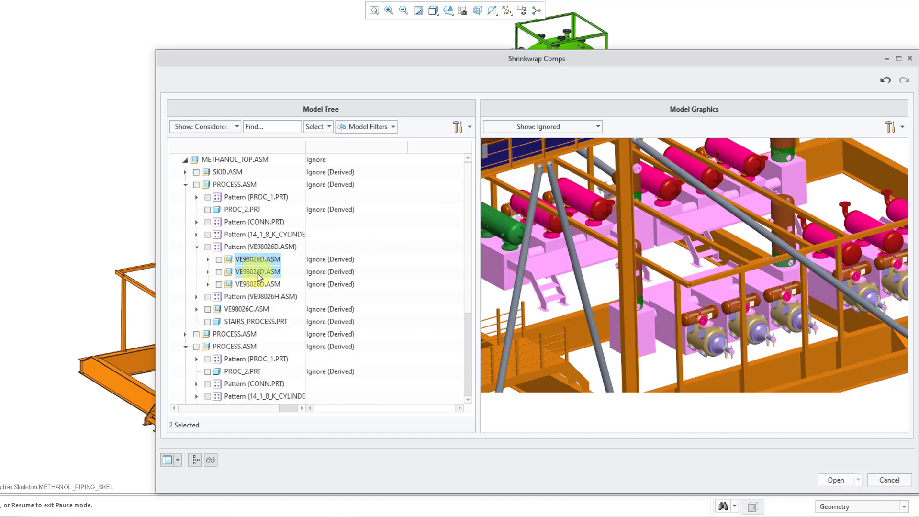
shift+click(263, 287)
right_click(263, 287)
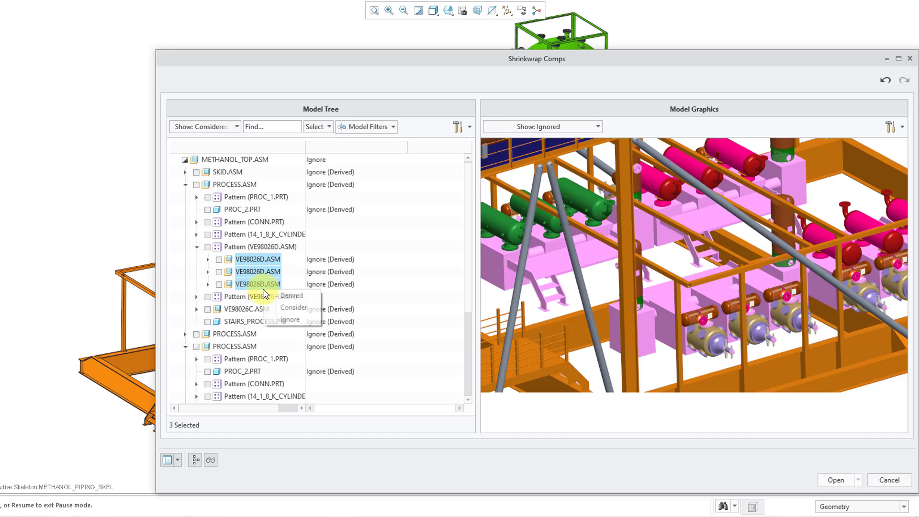
click(294, 307)
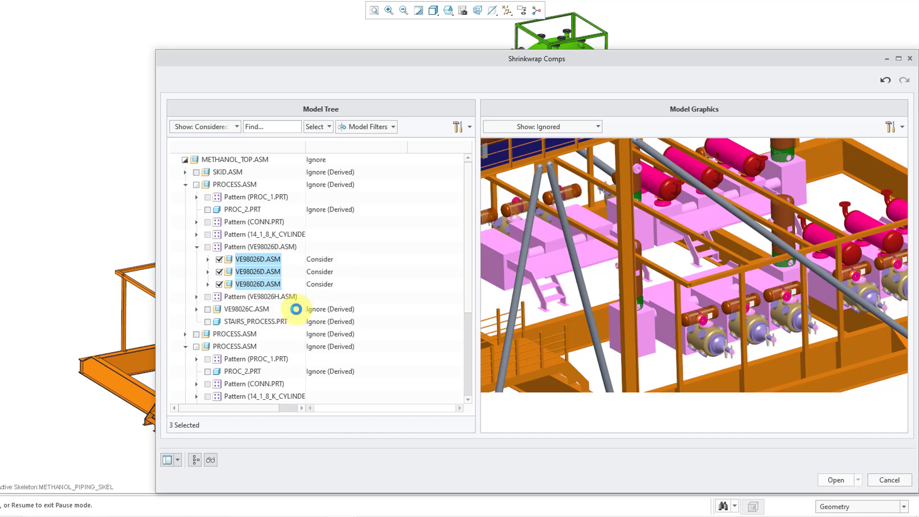
click(591, 286)
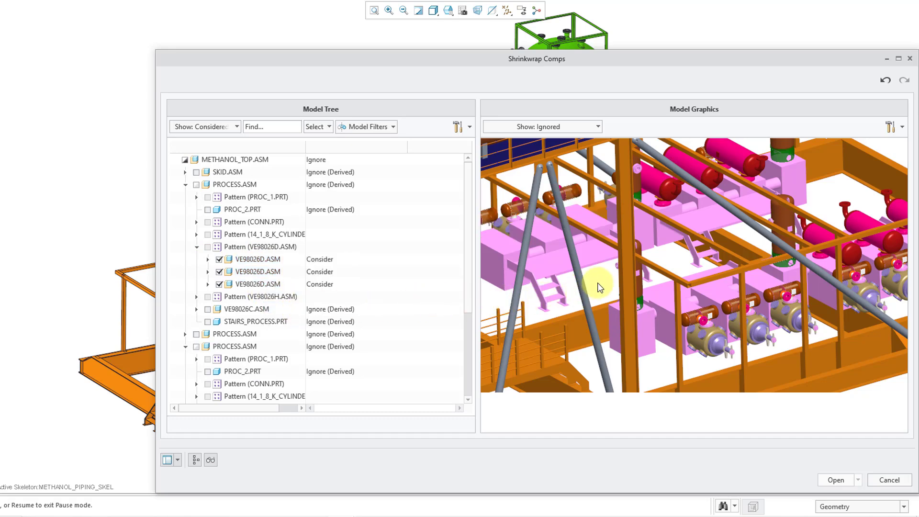
Set the three VE98026D.ASM vessels in the last PROCESS.ASM before the GAS assemblies to Consider.
click(813, 229)
click(222, 260)
click(208, 267)
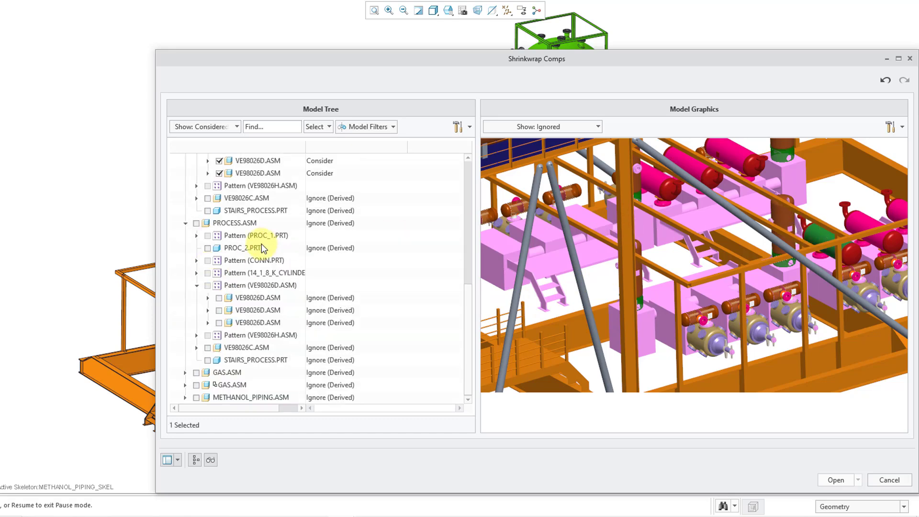
click(267, 299)
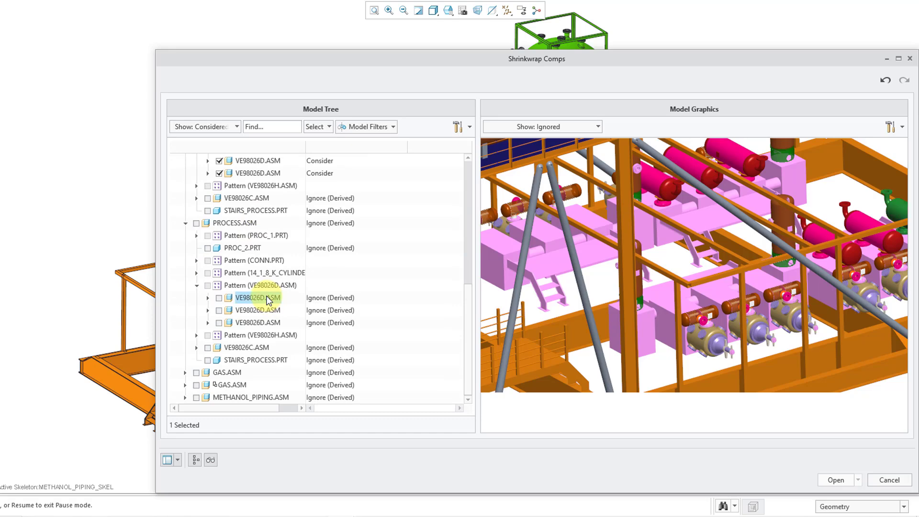
ctrl+click(258, 311)
ctrl+click(260, 323)
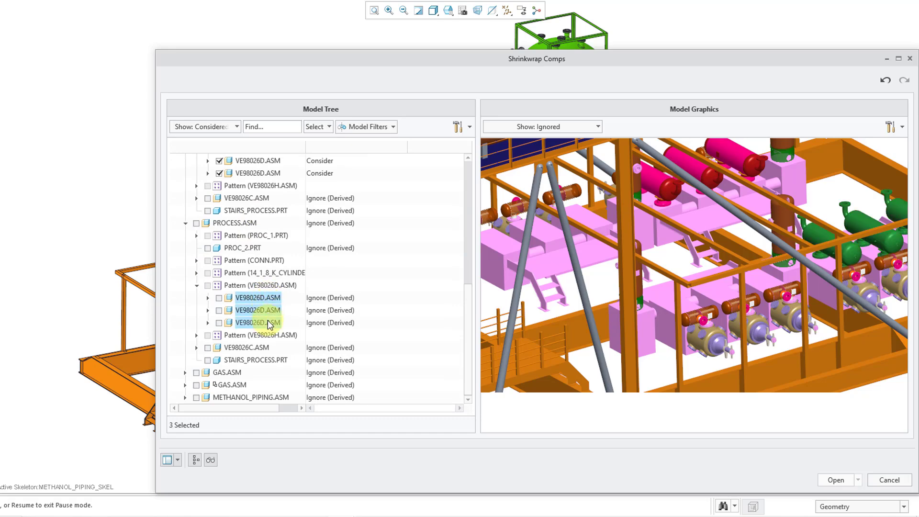
right_click(268, 323)
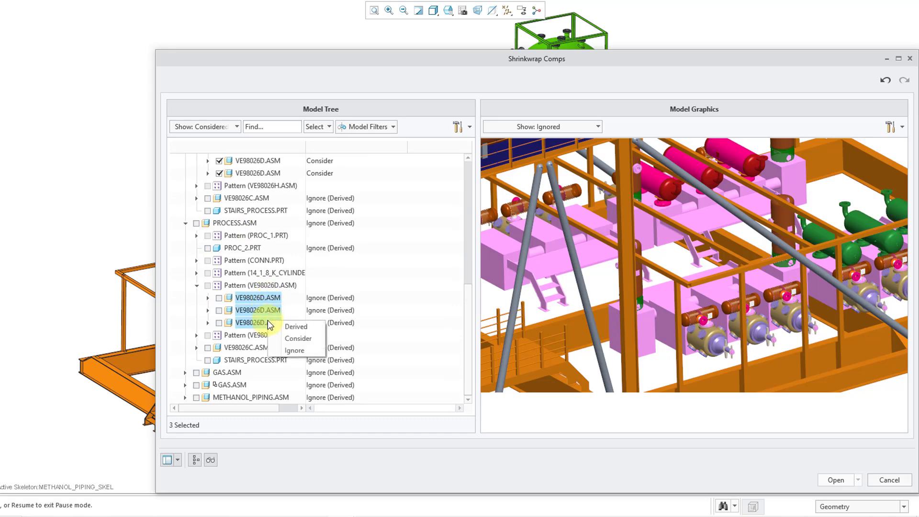
click(297, 339)
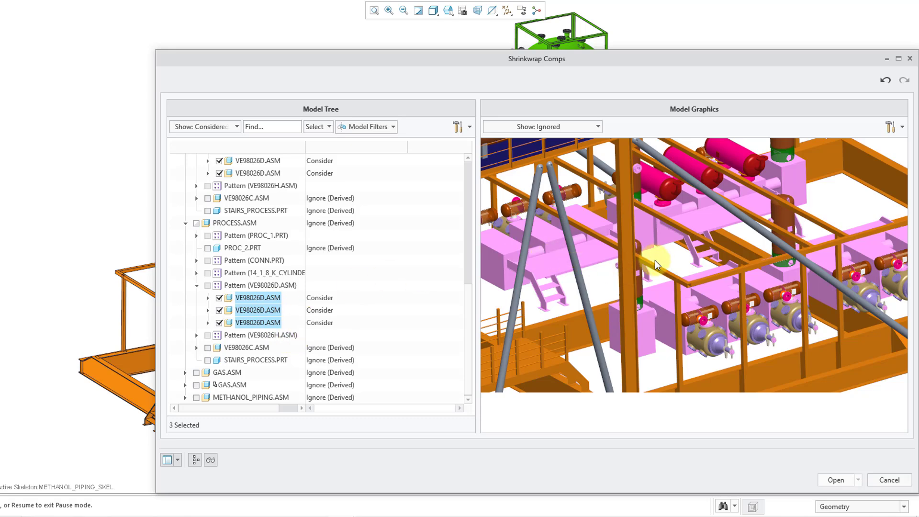
Set the three VE98026D.ASM vessels in the second PROCESS.ASM, at the rear of the skid, to Consider and clear the selection.
click(654, 182)
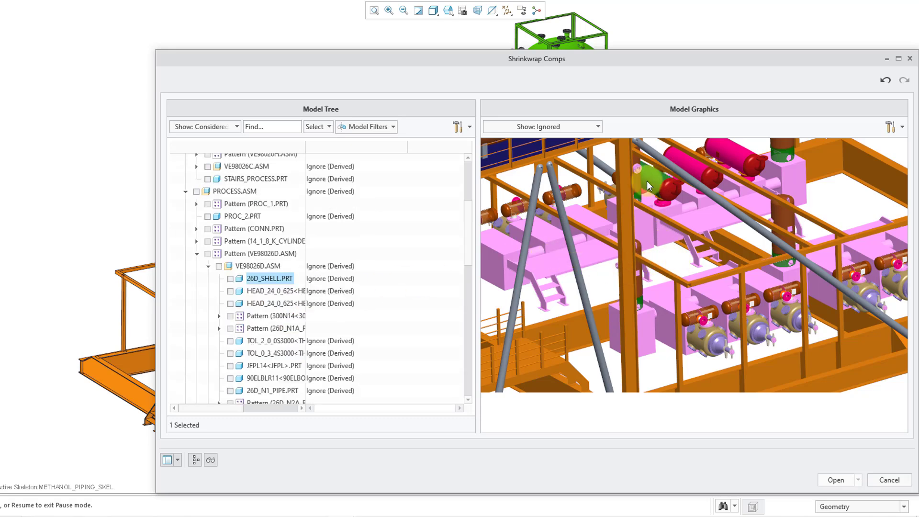
click(208, 266)
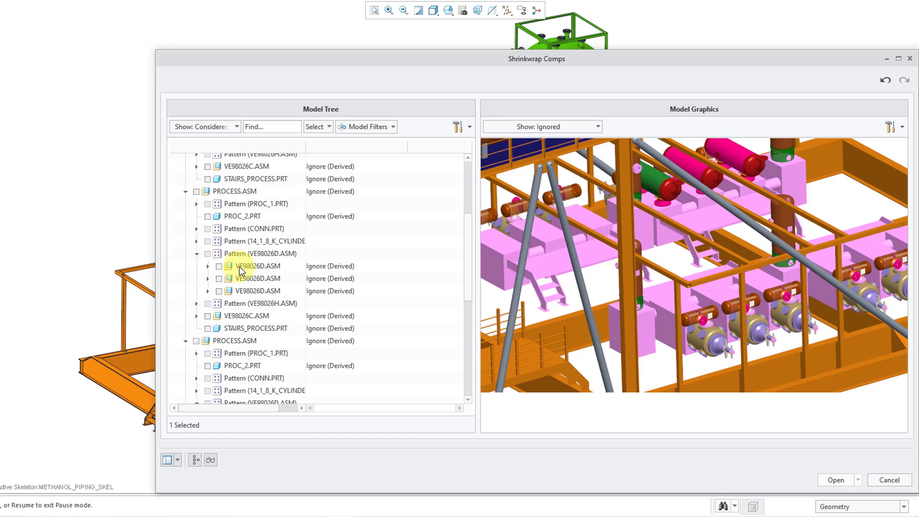
click(243, 266)
ctrl+click(249, 278)
ctrl+click(252, 286)
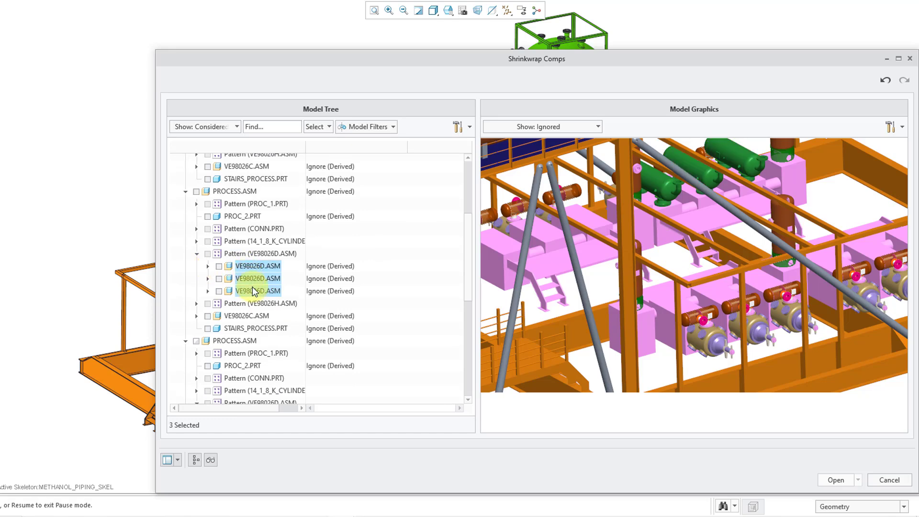
right_click(252, 286)
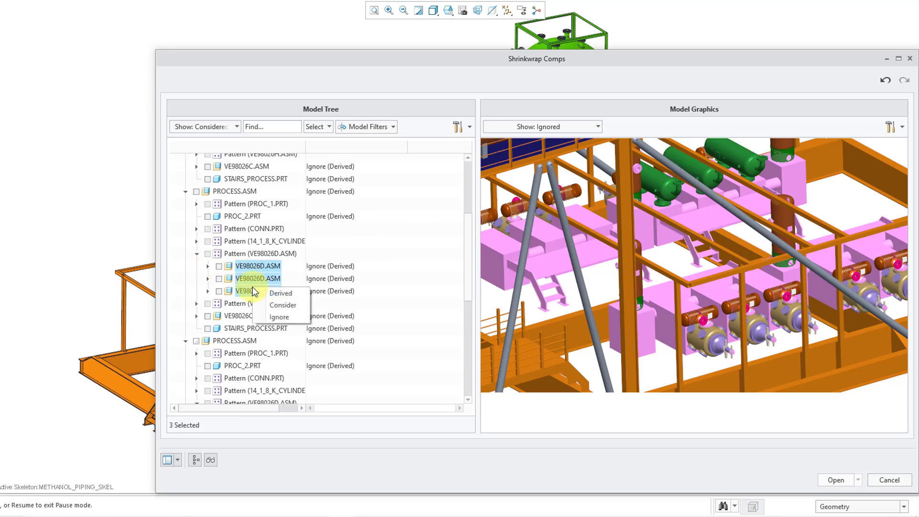
click(277, 303)
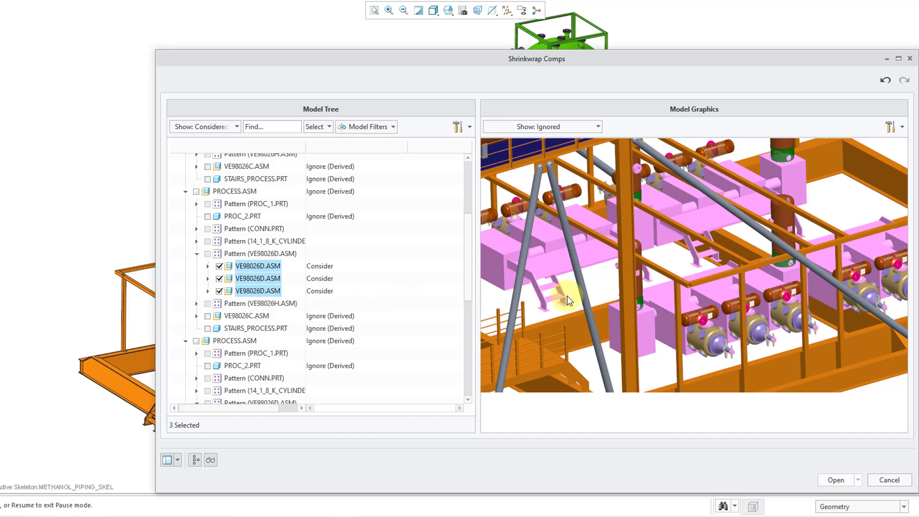
click(602, 280)
Set both GAS.ASM tanks on the upper platform to Consider.
scroll(649, 274, down, 6)
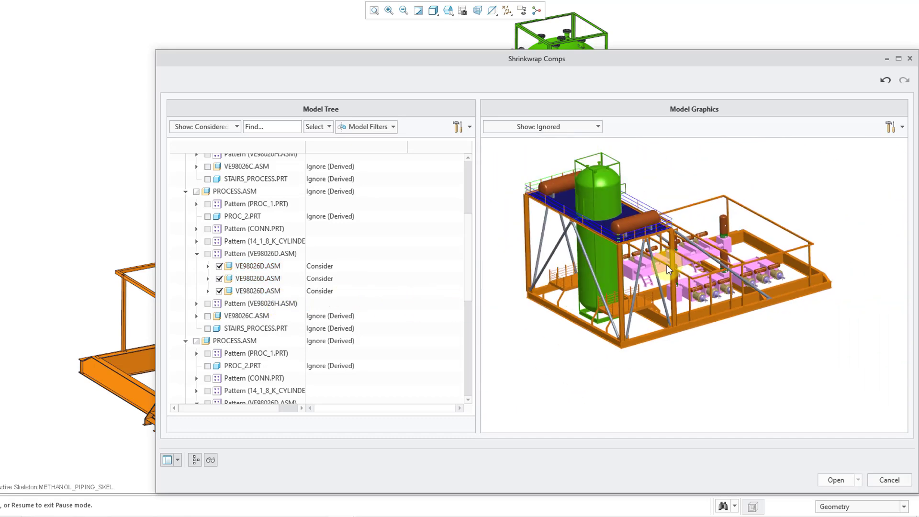
click(583, 208)
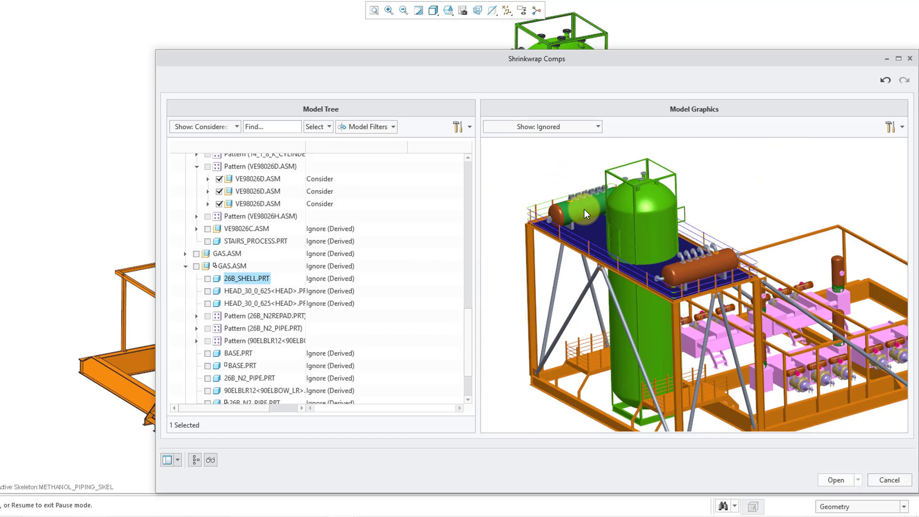
click(185, 266)
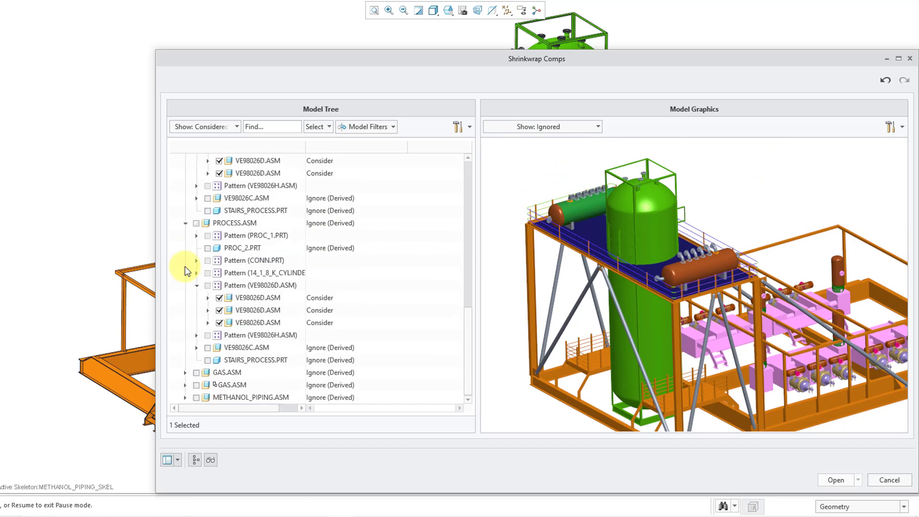
right_click(237, 384)
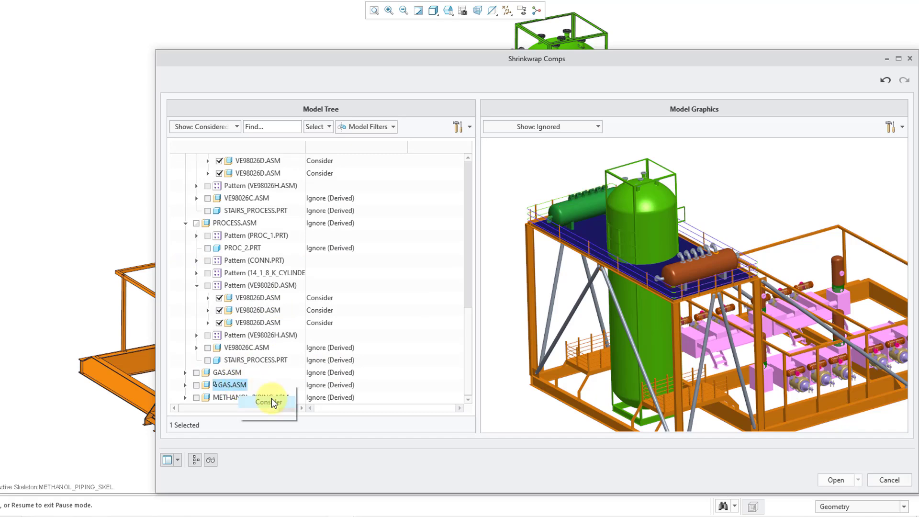
click(272, 400)
click(235, 374)
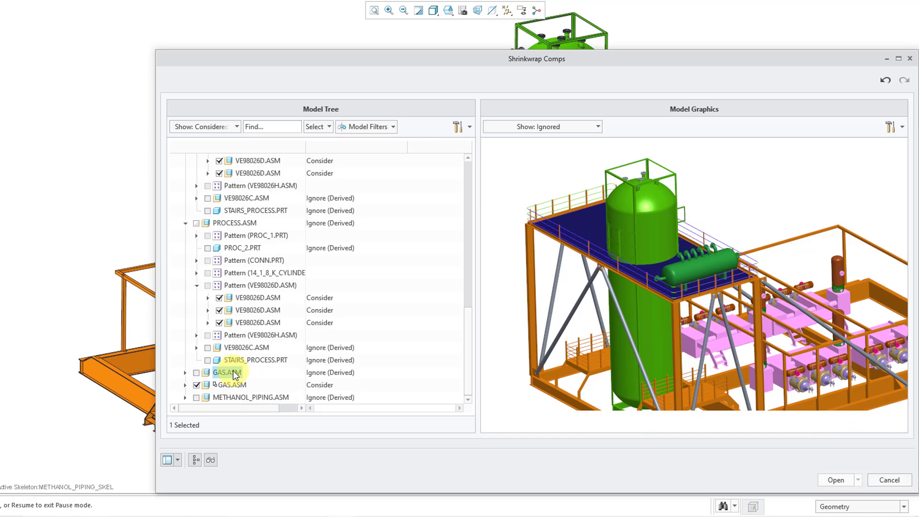
right_click(236, 373)
click(265, 389)
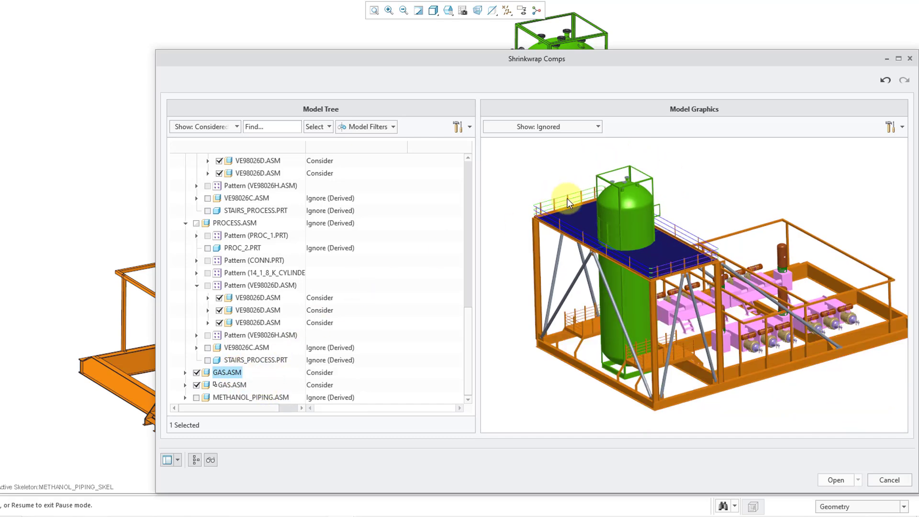
Set PIPE_SUPPORT_RIG.ASM inside SKID.ASM to Consider and accept the shrinkwrap component subset.
scroll(849, 354, up, 2)
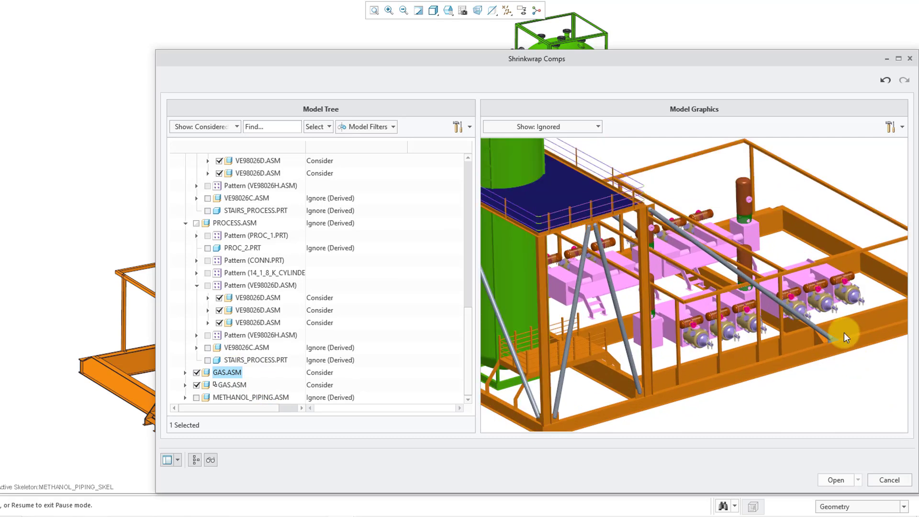
click(782, 286)
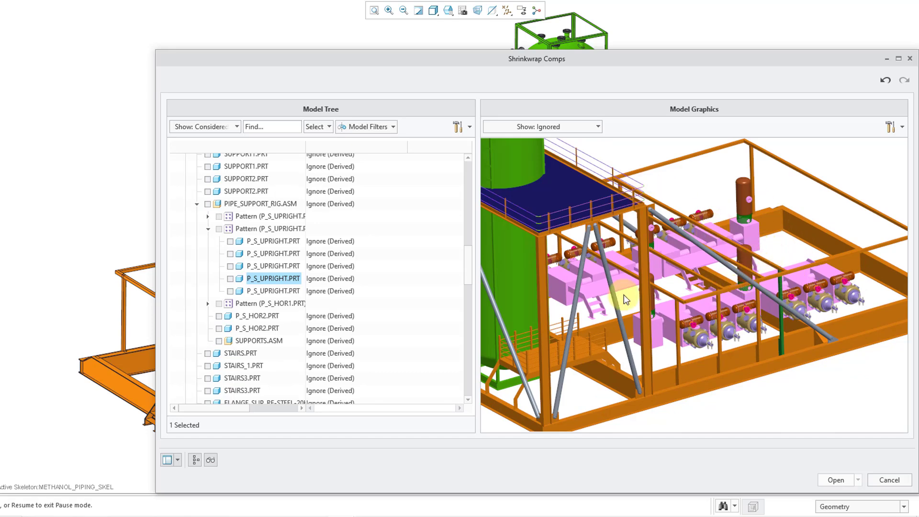
click(197, 205)
scroll(225, 228, up, 2)
scroll(225, 229, up, 8)
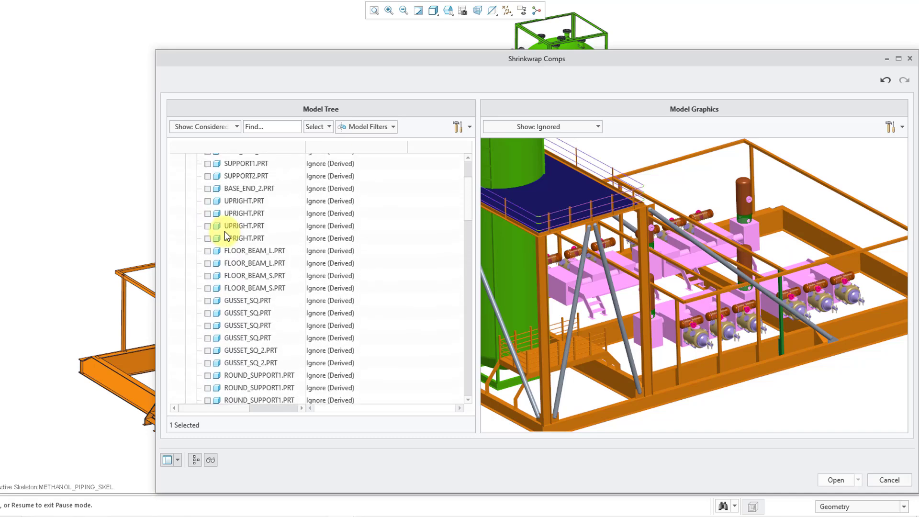
scroll(225, 234, up, 3)
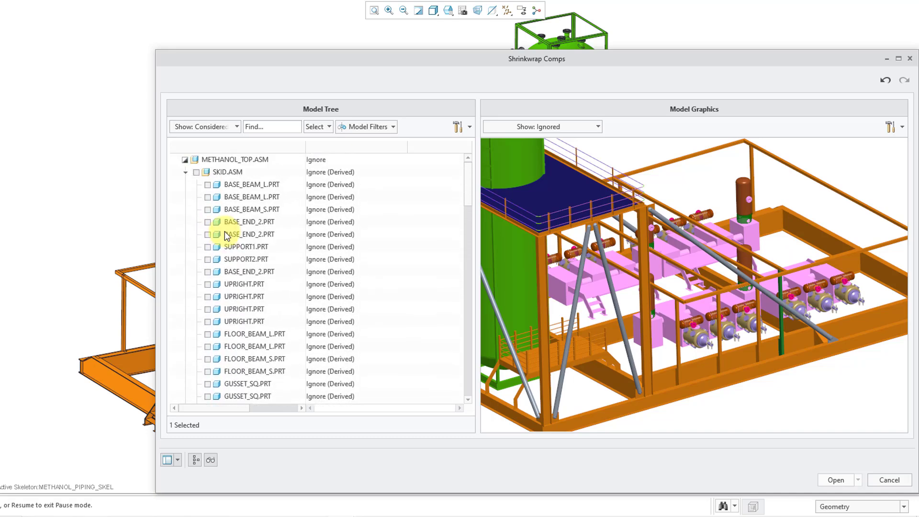
click(229, 172)
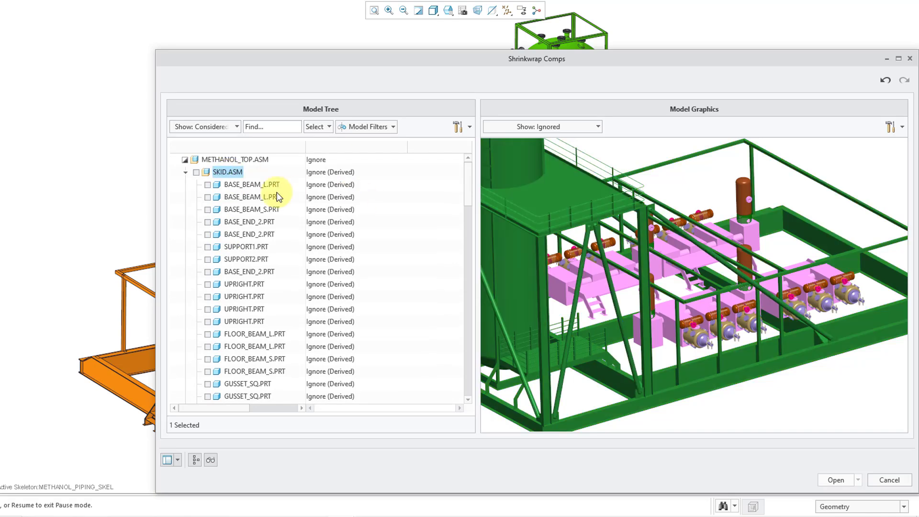
scroll(261, 201, down, 10)
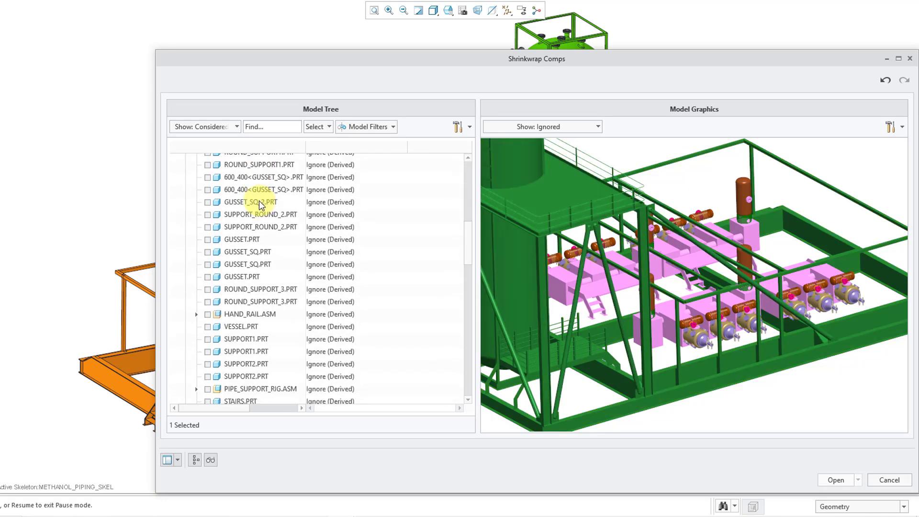
scroll(266, 258, down, 2)
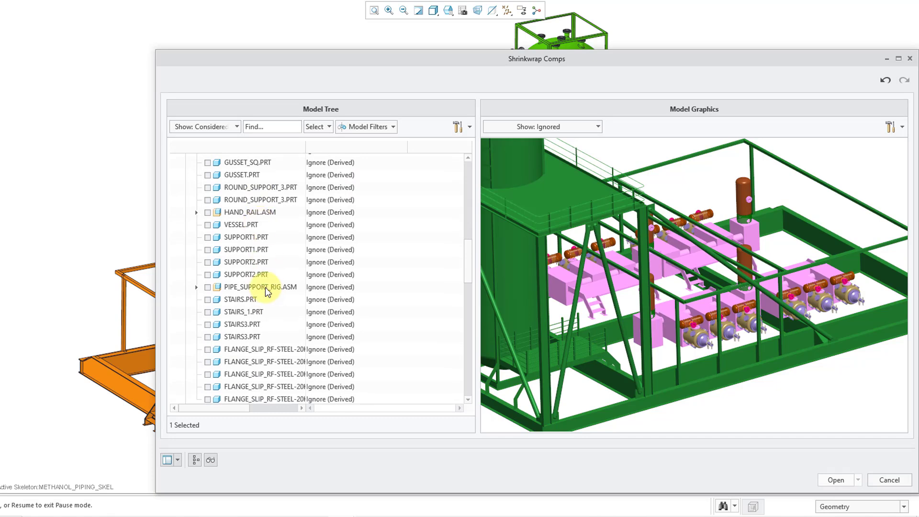
click(265, 287)
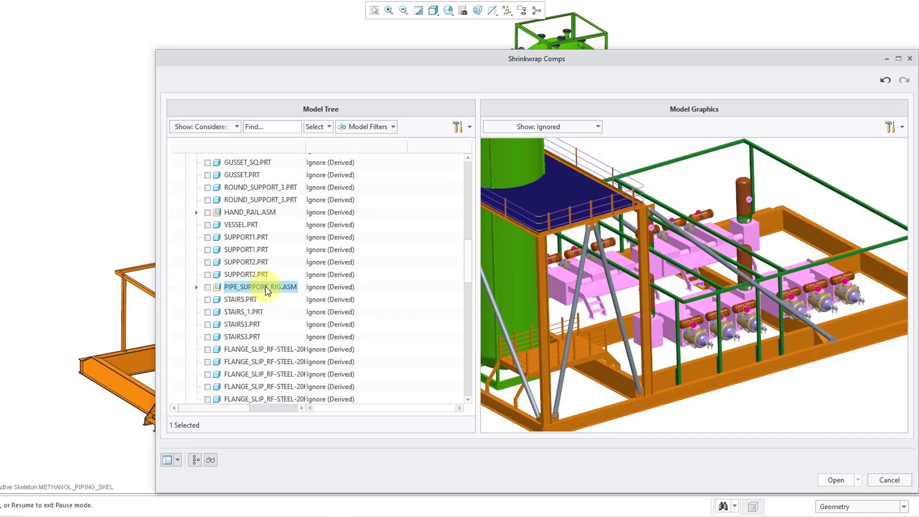
right_click(266, 285)
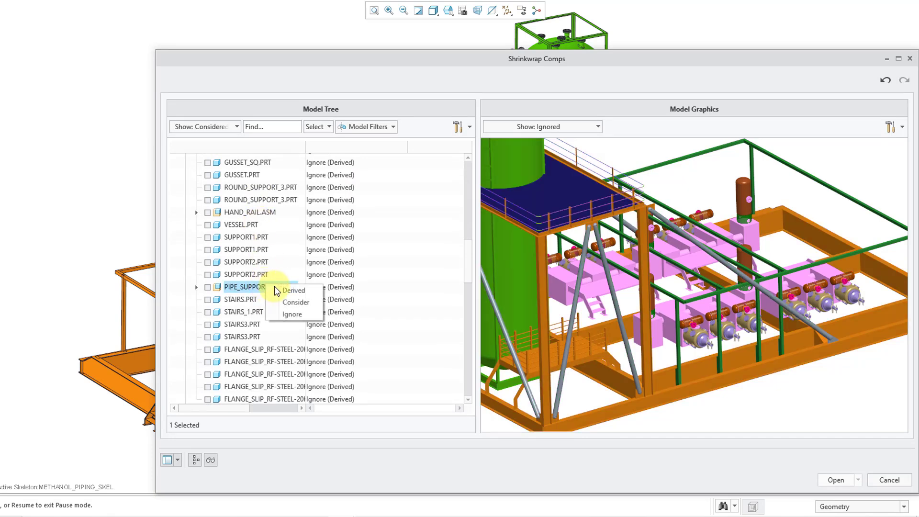
click(295, 302)
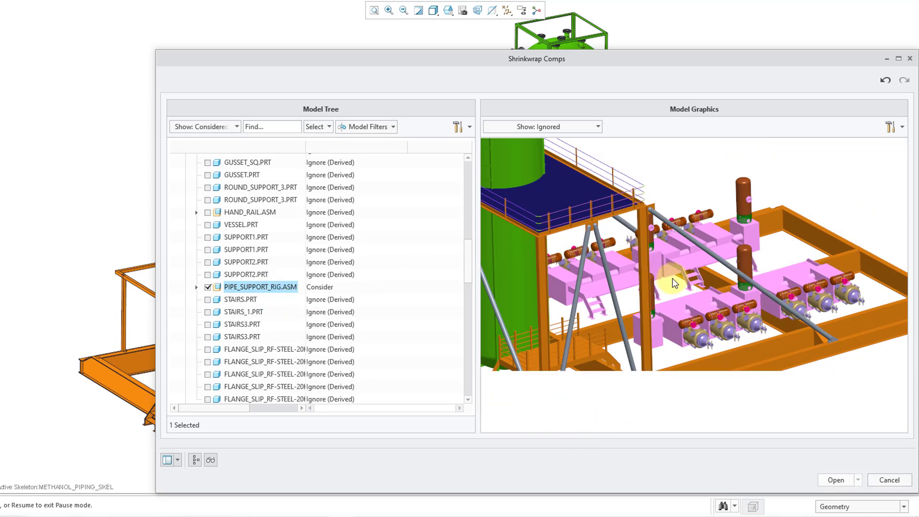
scroll(671, 277, down, 5)
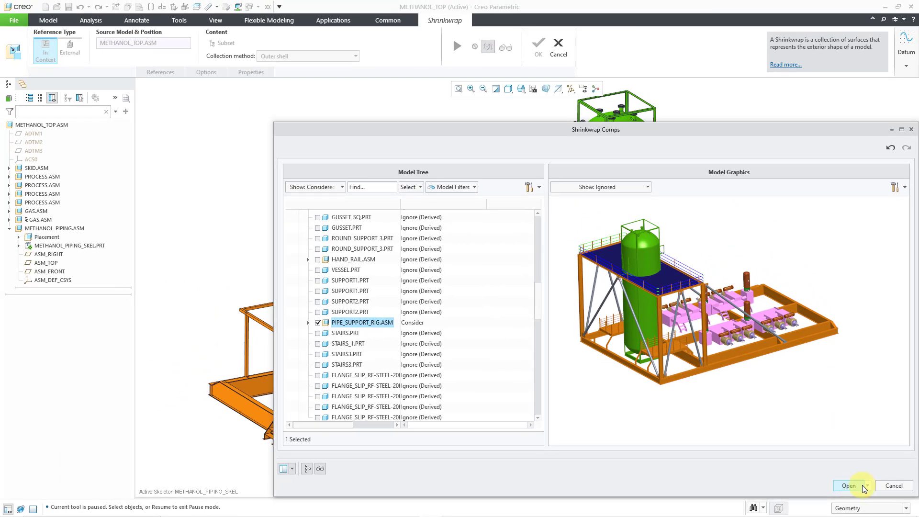
click(851, 486)
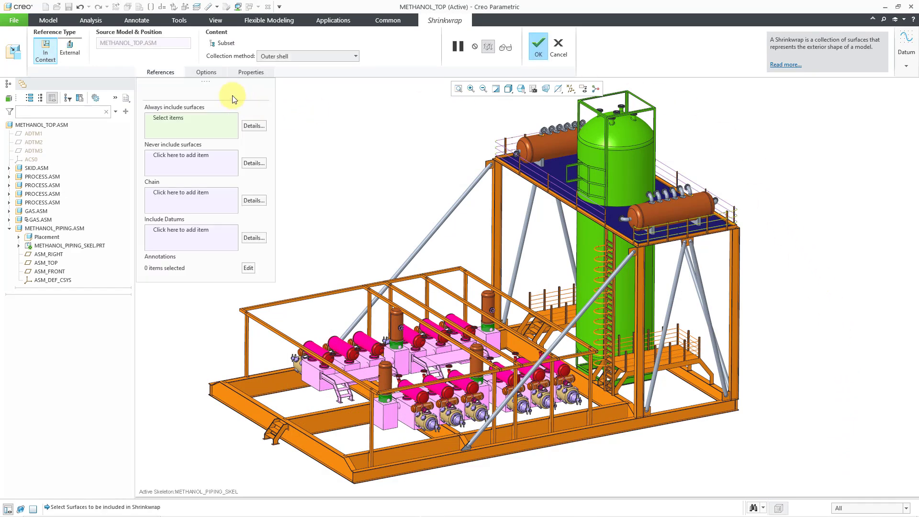
Set the shrinkwrap's surface copying option to Exclude then Shrinkwrap with level 10.
click(211, 74)
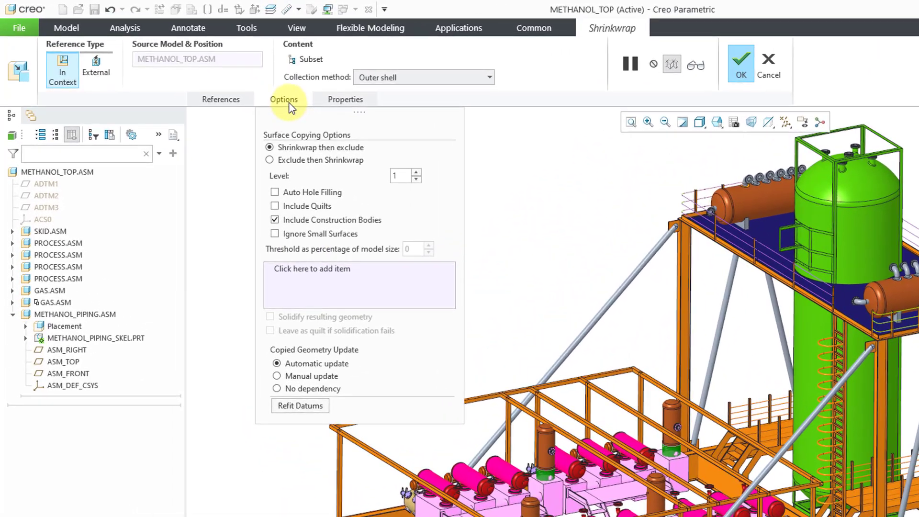
click(271, 160)
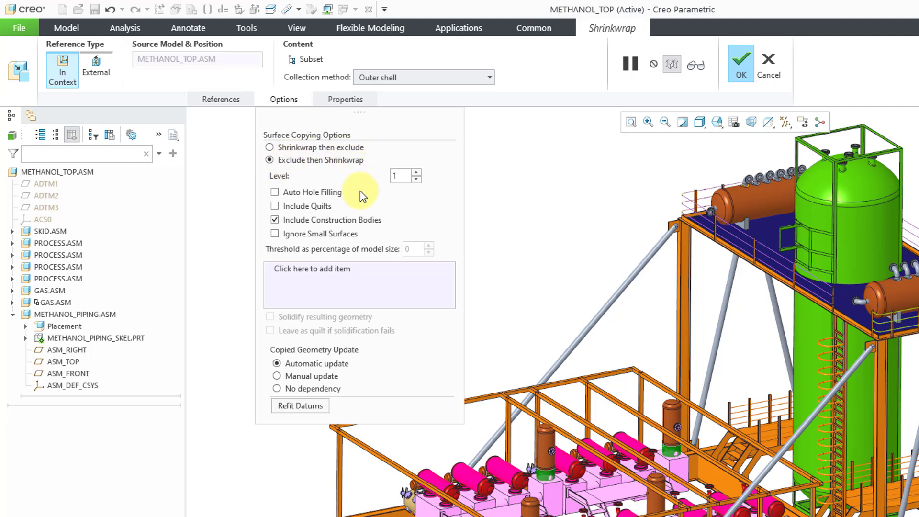
click(416, 173)
click(415, 172)
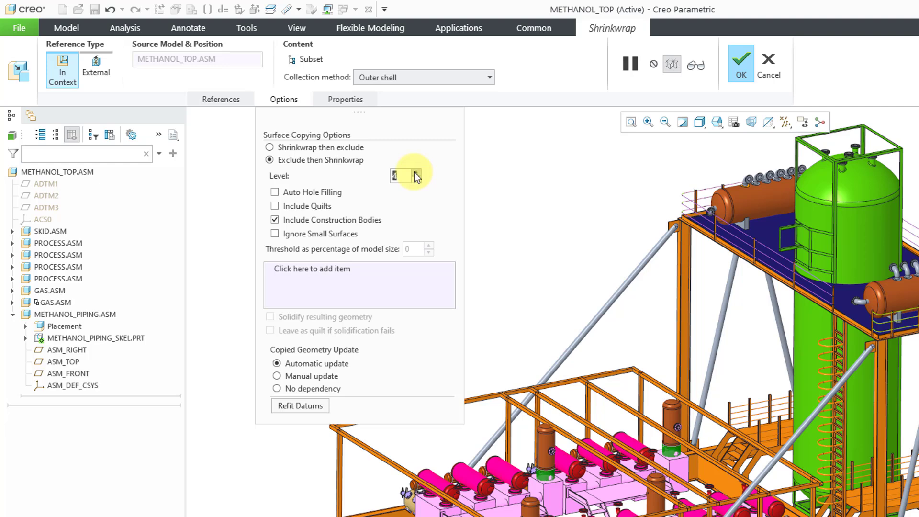
click(414, 173)
click(415, 173)
click(415, 173)
click(415, 173)
click(415, 172)
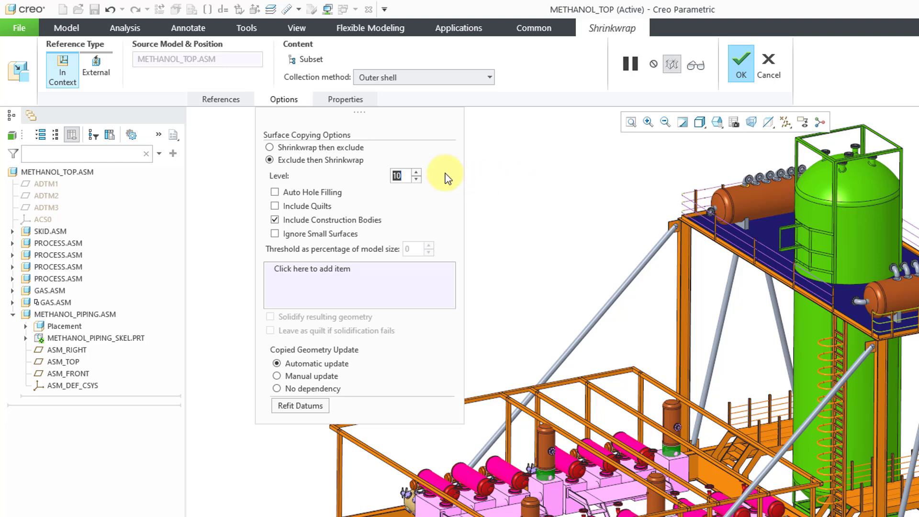
Open the shrinkwrap references and turn on datum point display.
click(229, 103)
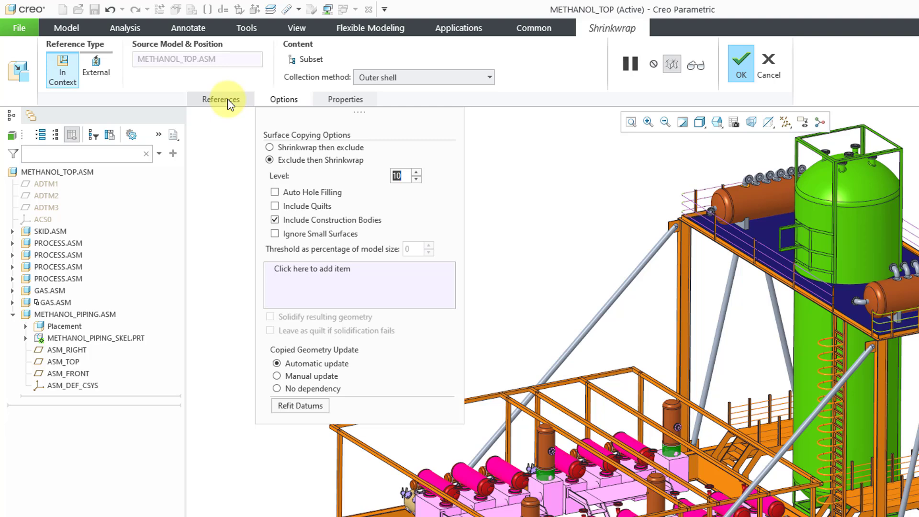
click(229, 102)
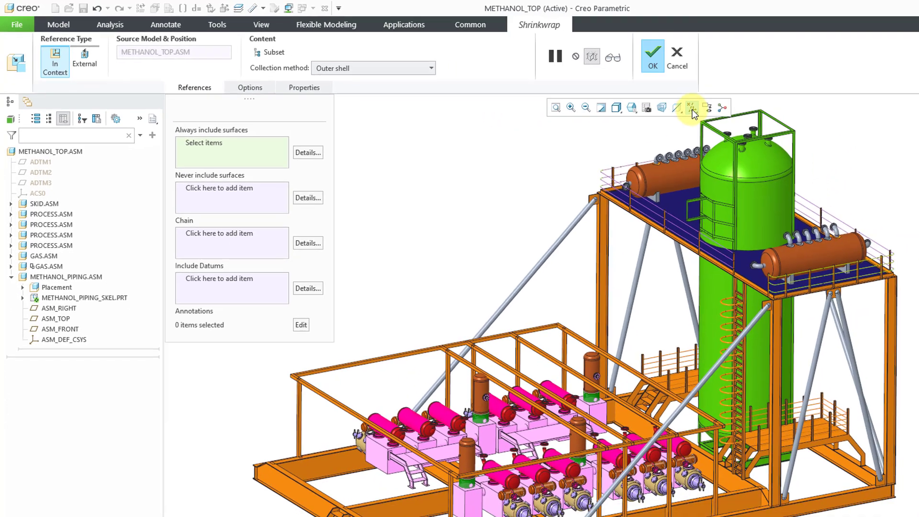
click(785, 122)
click(602, 121)
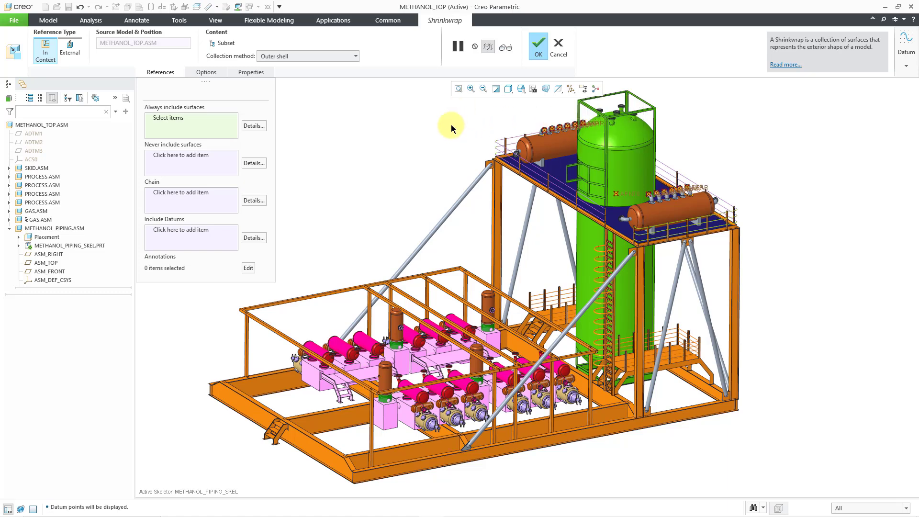
Unhide the DATUM_POINTS layer of the FLANGE_SLIP_RF-STEEL-40K-125.PRT flange on the red vessel outlet and repaint the view.
scroll(472, 334, up, 2)
scroll(471, 331, up, 5)
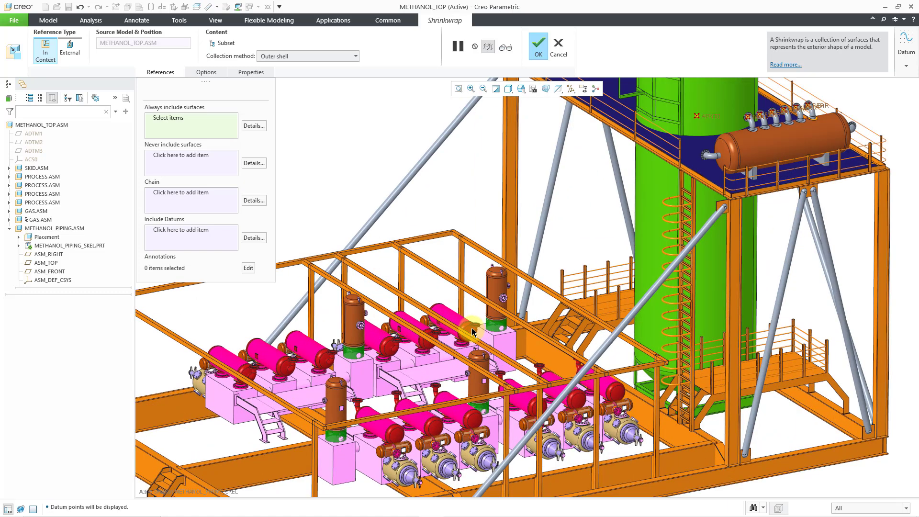
scroll(472, 323, up, 4)
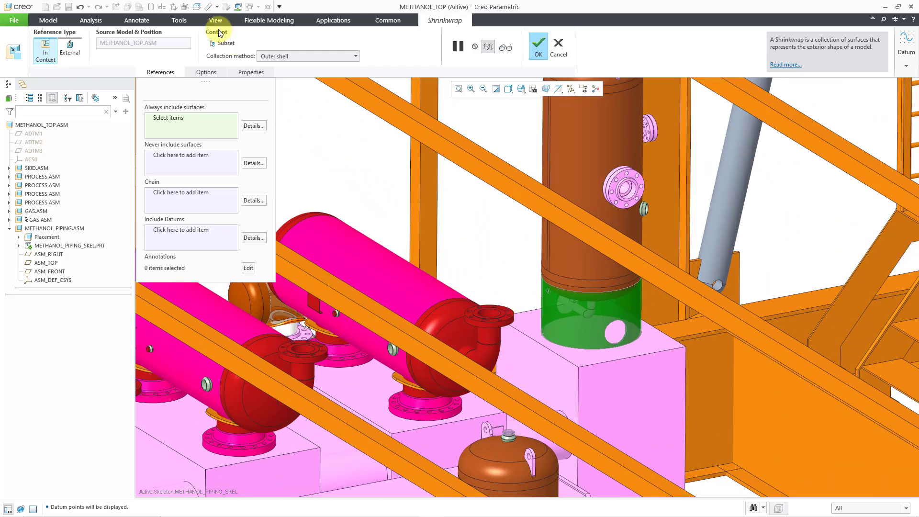
click(196, 7)
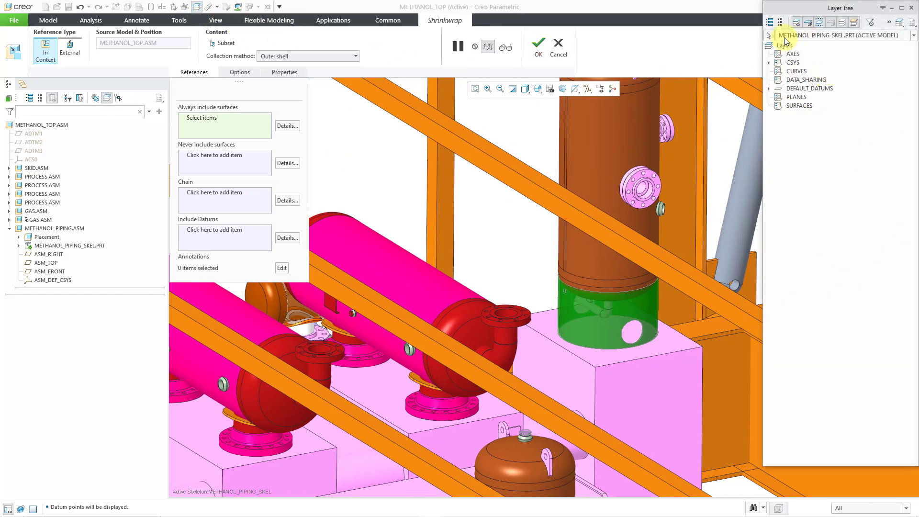
click(522, 312)
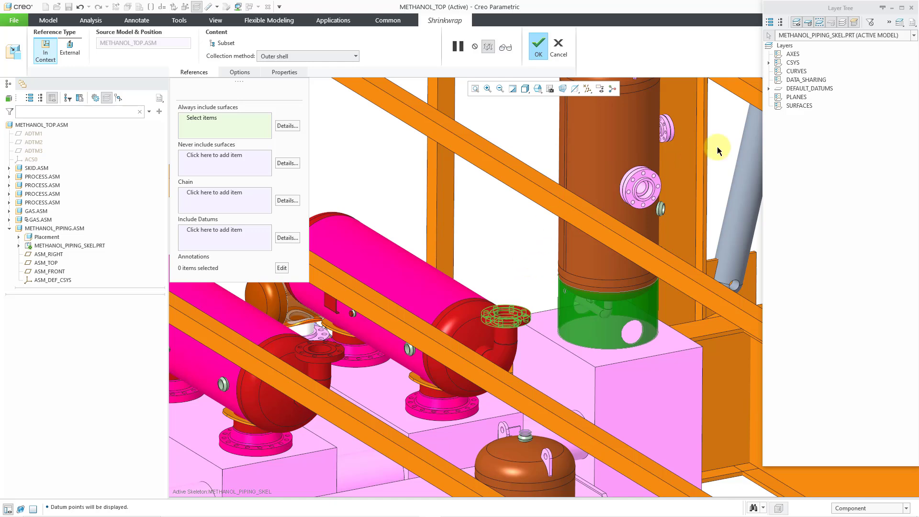
right_click(815, 98)
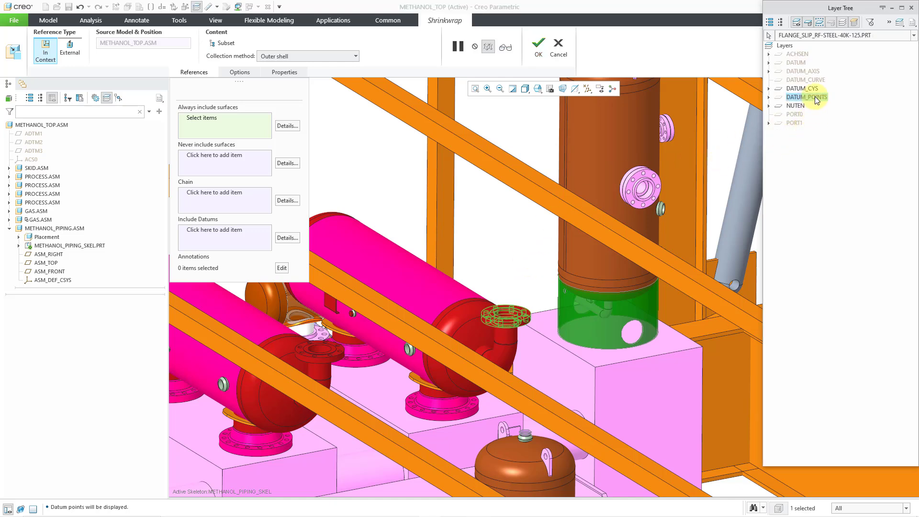
click(769, 98)
click(769, 97)
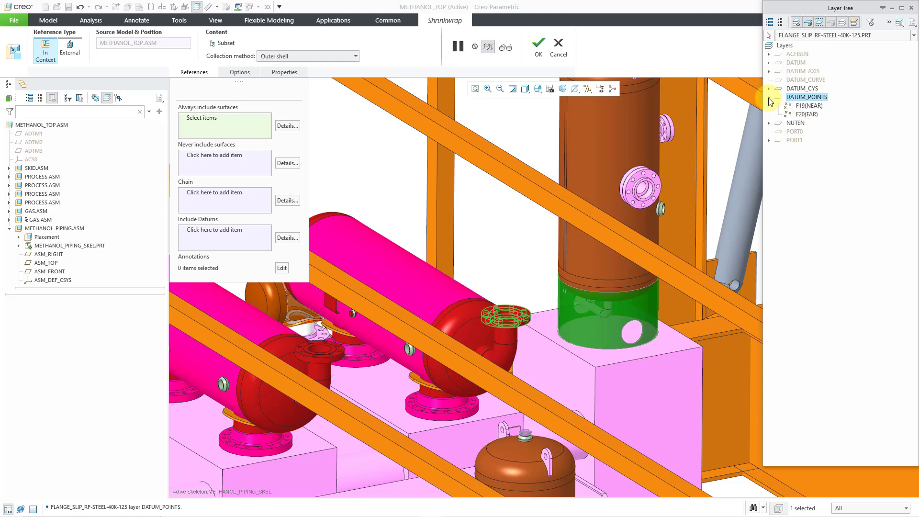
right_click(807, 98)
click(831, 127)
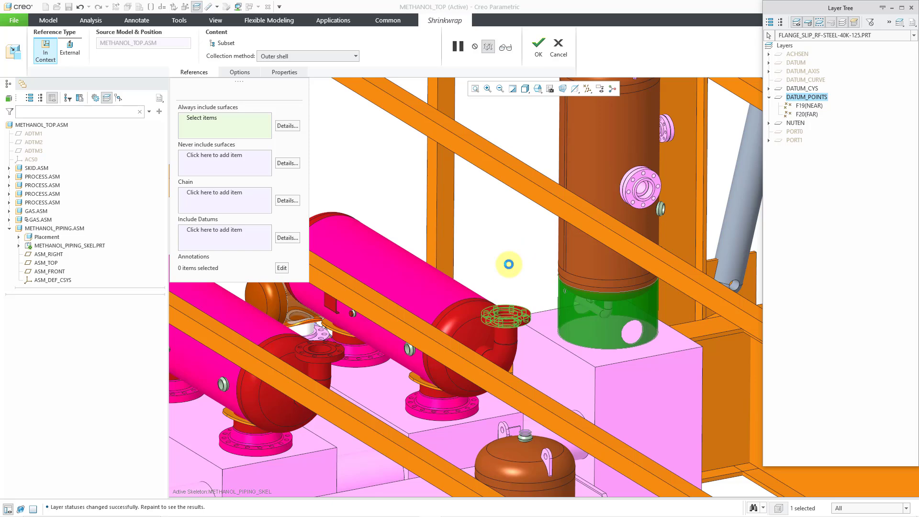
click(508, 264)
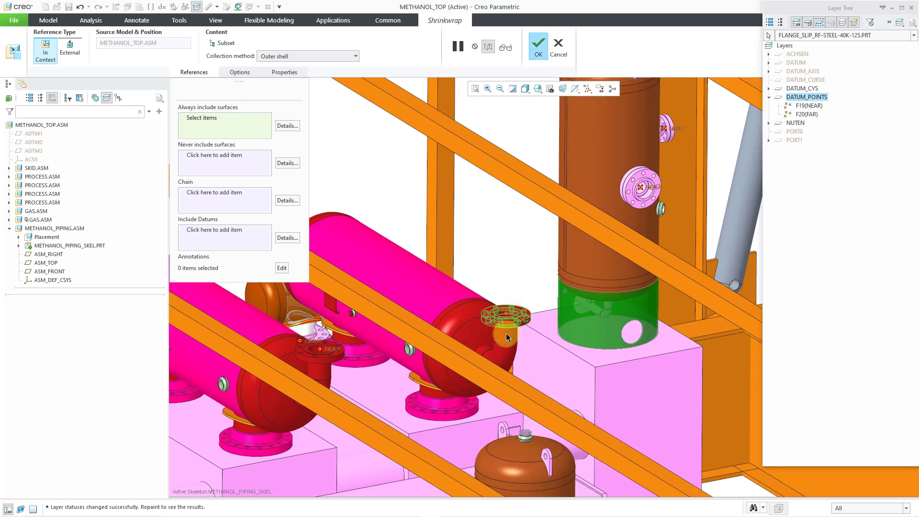
Examine the flange's datum points and the contents of its PORT1 layer, and close the layer tree.
scroll(504, 323, up, 2)
scroll(507, 308, up, 2)
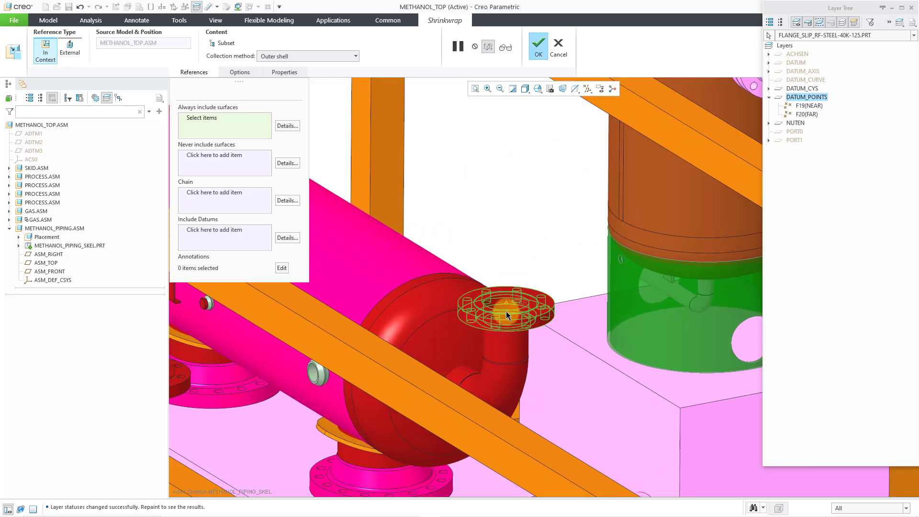
scroll(506, 311, up, 3)
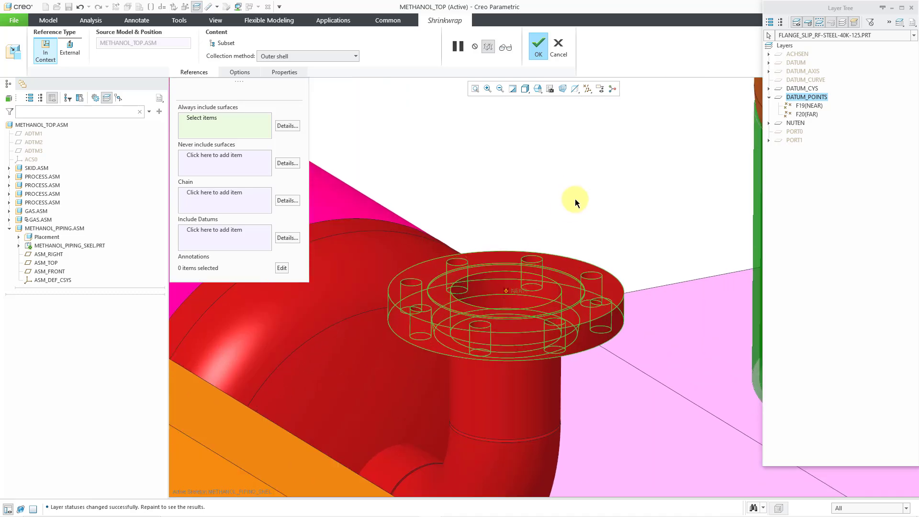
click(768, 140)
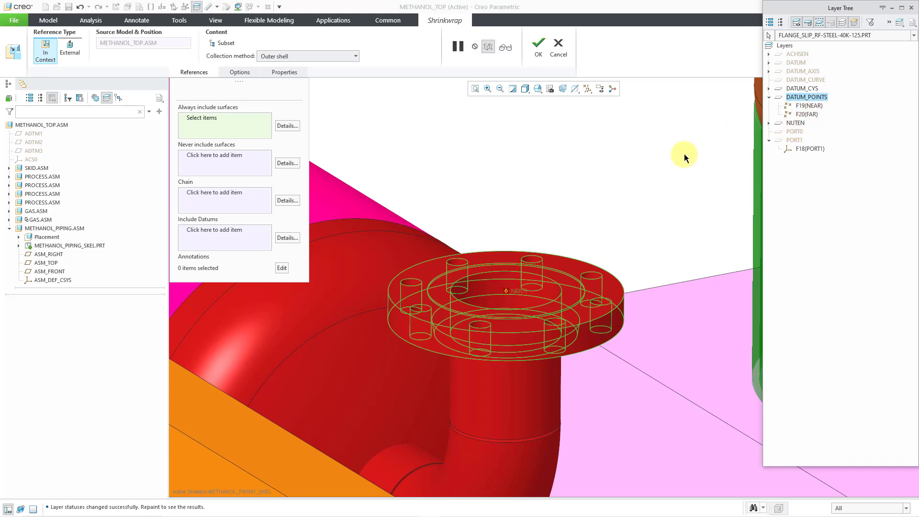
click(610, 174)
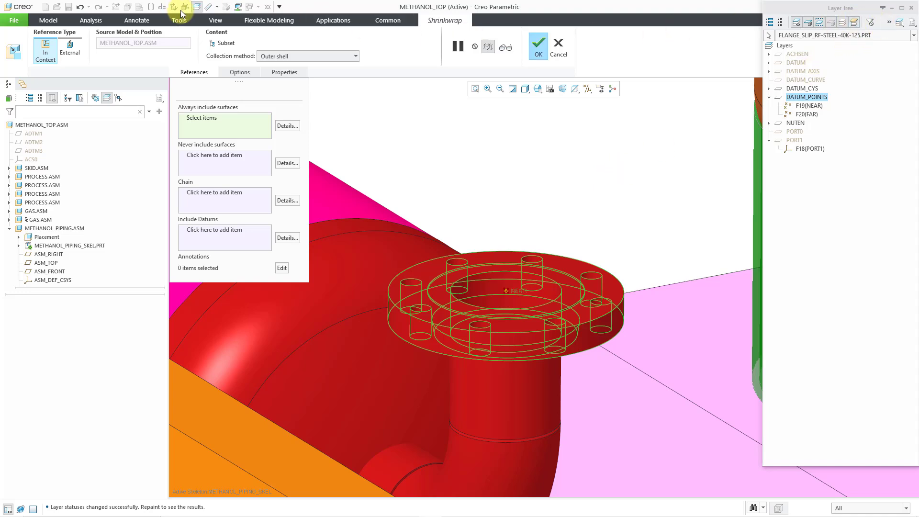
click(197, 6)
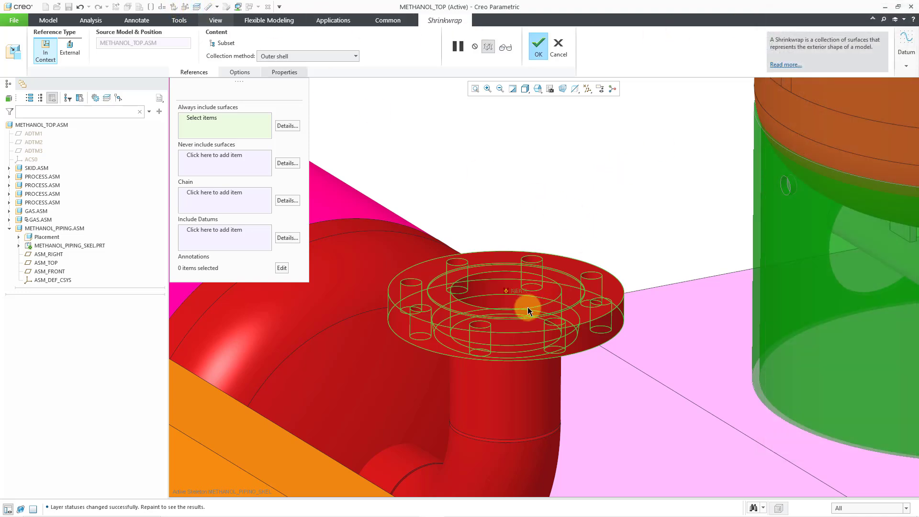
Add the NEAR datum point of the FLANGE_SLIP_RF-STEEL-40K-125.PRT outlet flange to the shrinkwrap's included datums.
scroll(505, 295, down, 3)
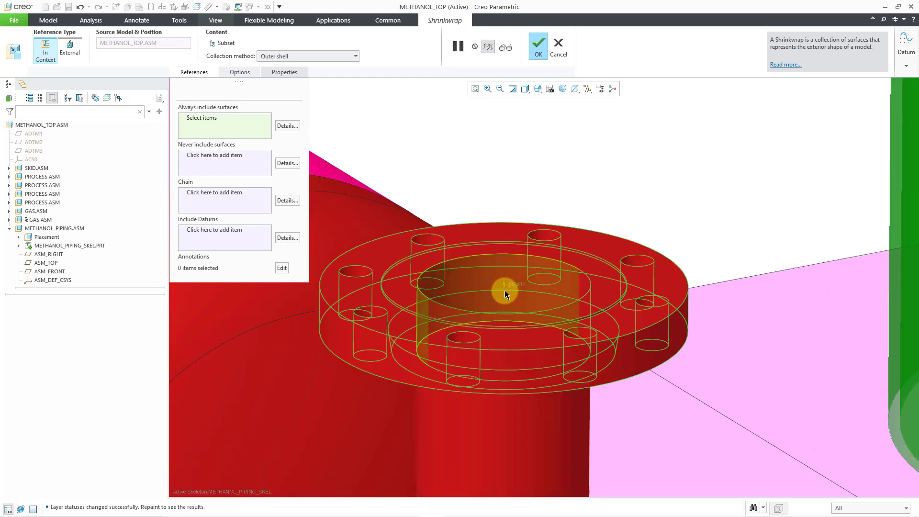
scroll(506, 290, down, 4)
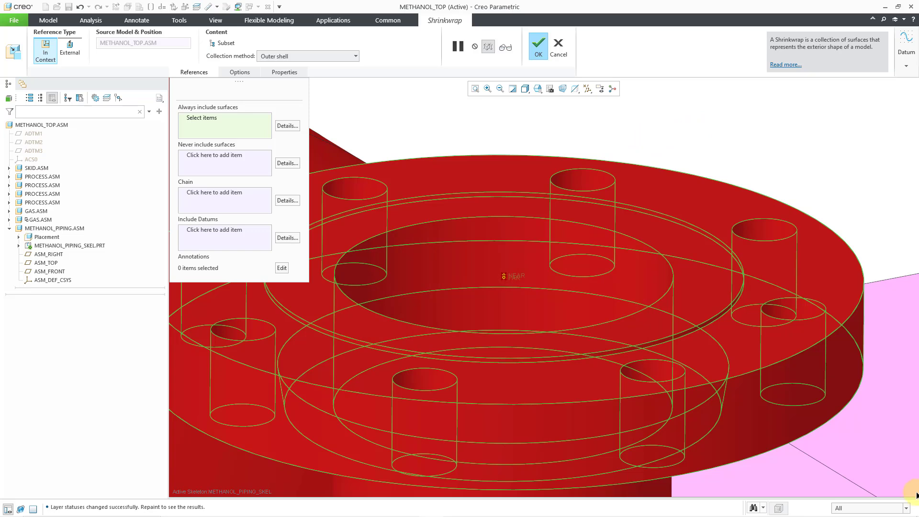
click(895, 508)
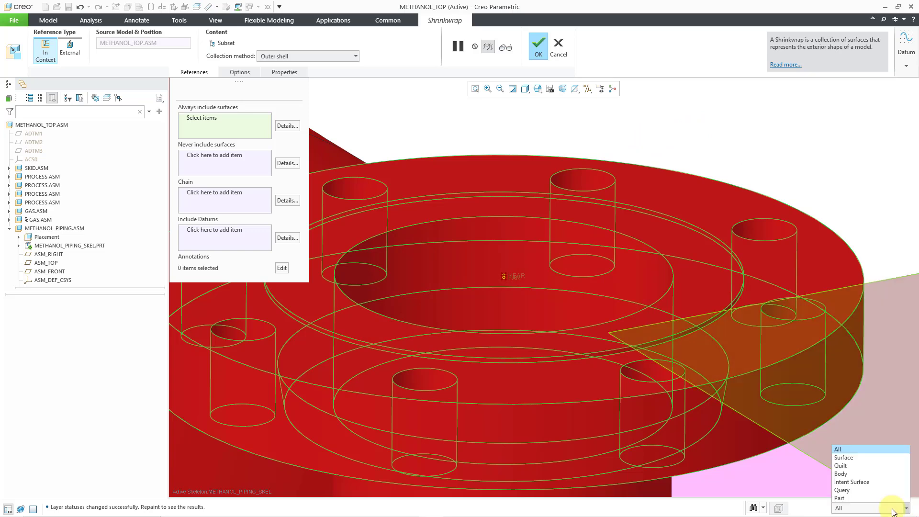
click(745, 138)
click(234, 234)
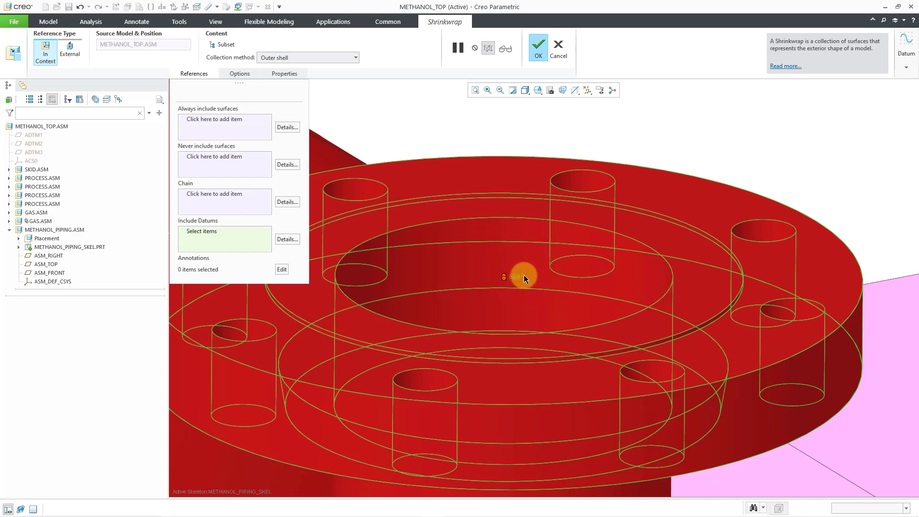
click(528, 268)
Add the NEAR datum points on the outlet flanges of the next two red-ended vessels in the row to the included datums.
scroll(529, 265, down, 10)
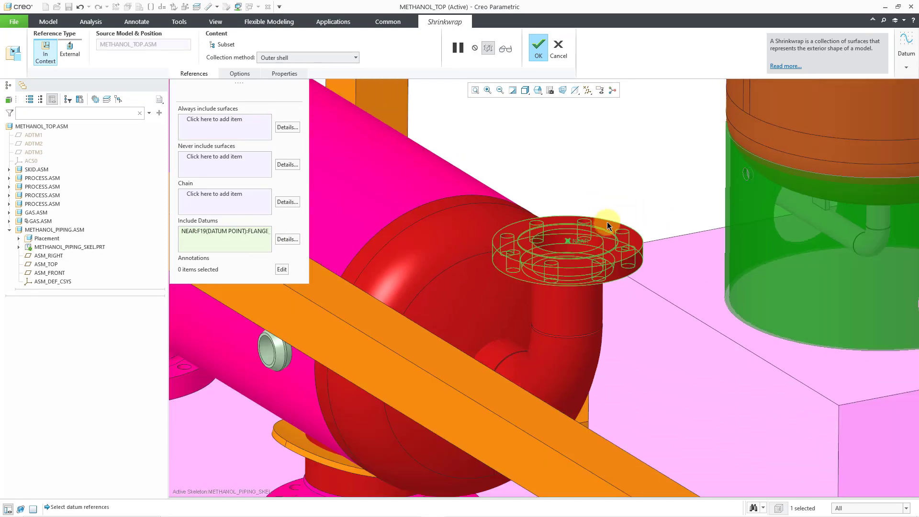
scroll(495, 261, up, 10)
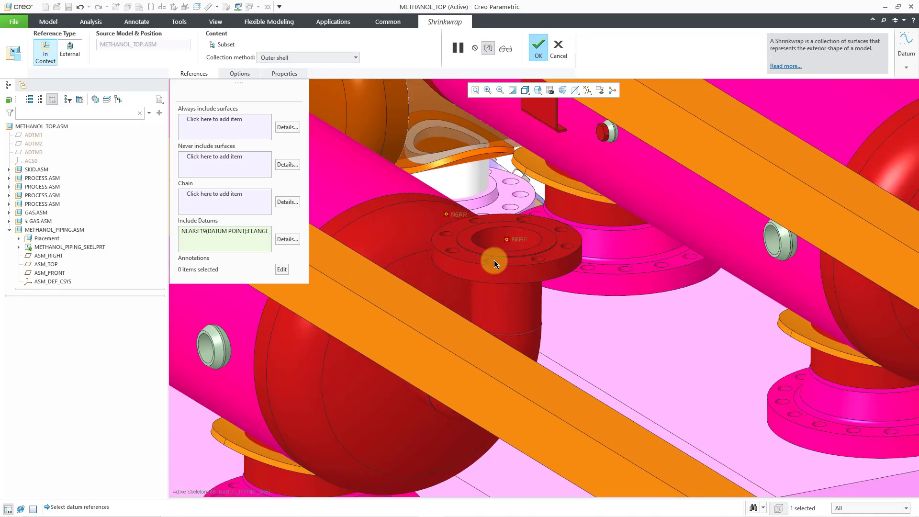
scroll(531, 243, up, 3)
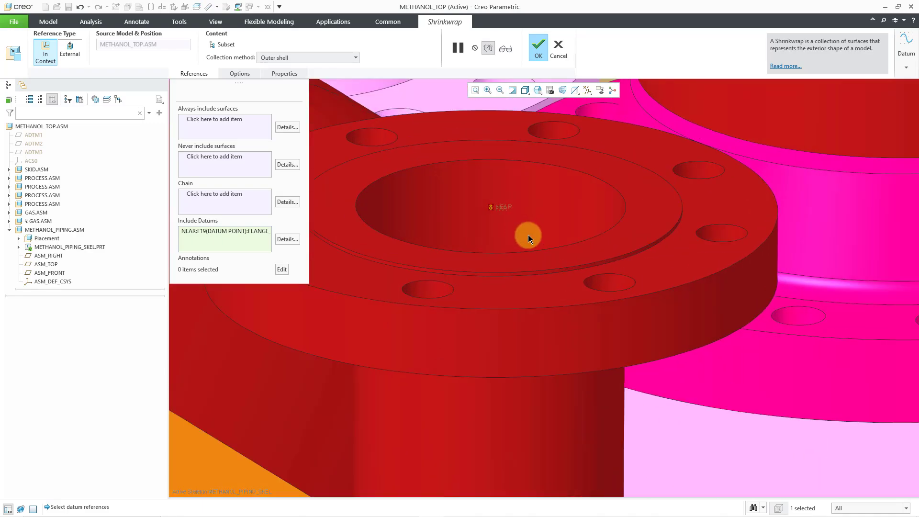
ctrl+click(508, 207)
scroll(612, 258, down, 1)
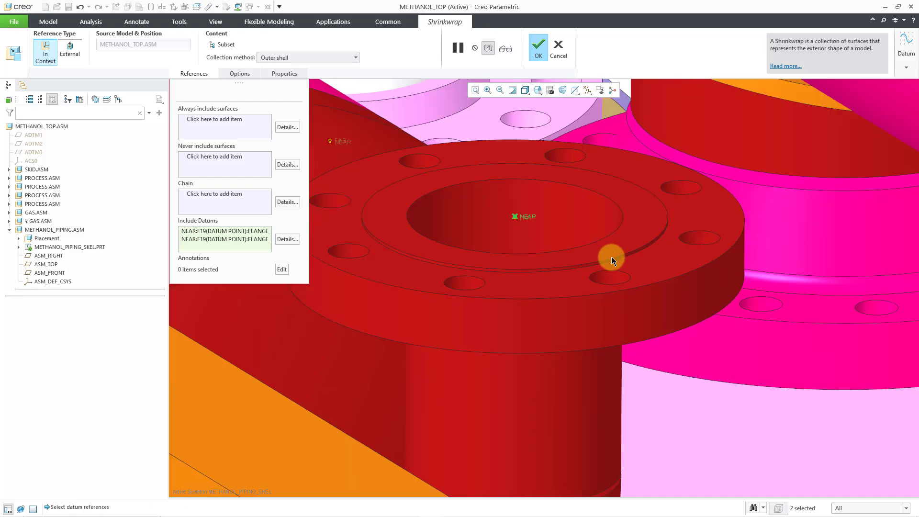
scroll(611, 257, down, 8)
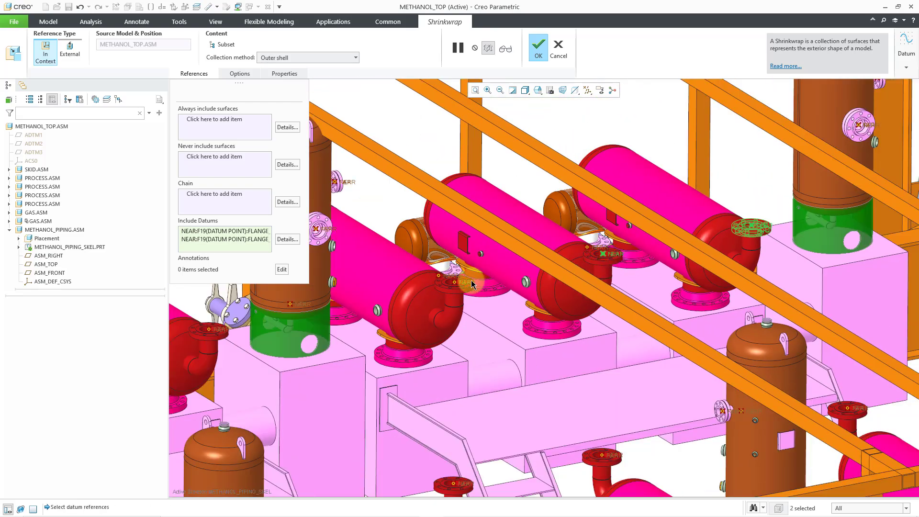
scroll(477, 283, up, 6)
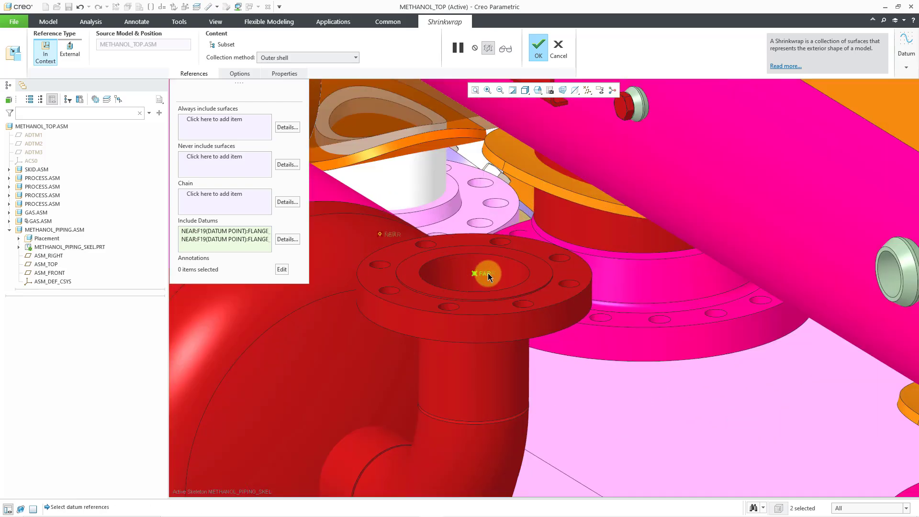
ctrl+click(493, 271)
Add the NEAR datum points on the outlet flanges of the remaining nine vessels to the shrinkwrap's included datums.
scroll(504, 271, down, 5)
scroll(503, 272, down, 6)
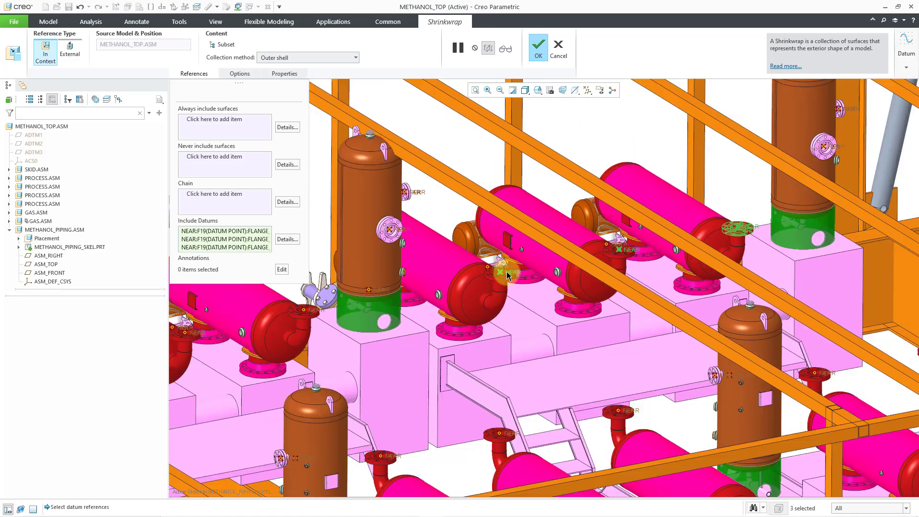
scroll(405, 310, up, 6)
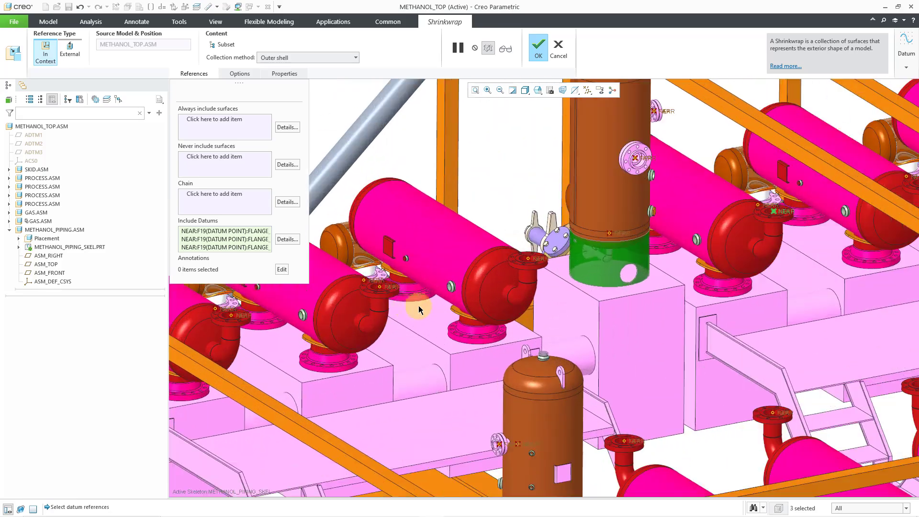
ctrl+click(664, 220)
scroll(519, 263, down, 2)
scroll(518, 262, up, 2)
ctrl+click(441, 266)
scroll(667, 302, down, 6)
ctrl+click(696, 308)
scroll(697, 308, up, 3)
scroll(814, 277, down, 2)
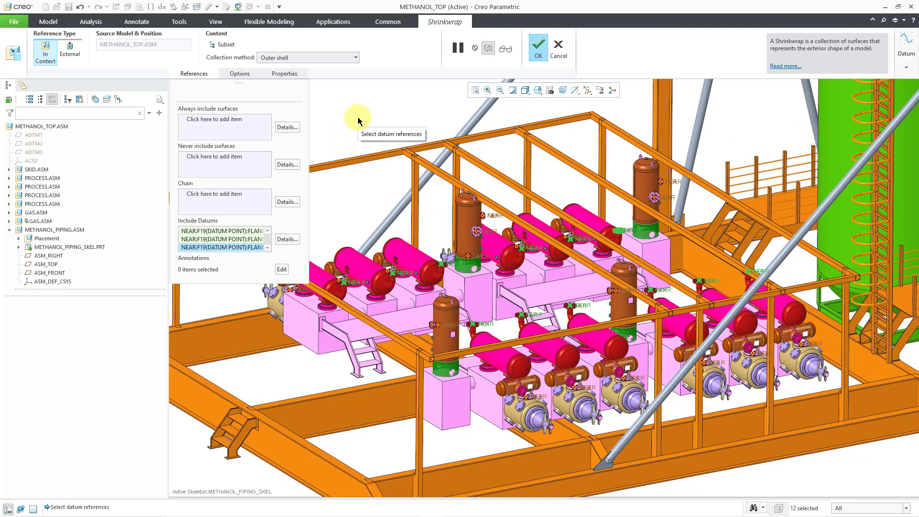
Name the shrinkwrap SW_ROUTING_REFS, complete the feature and clear the selection.
click(285, 74)
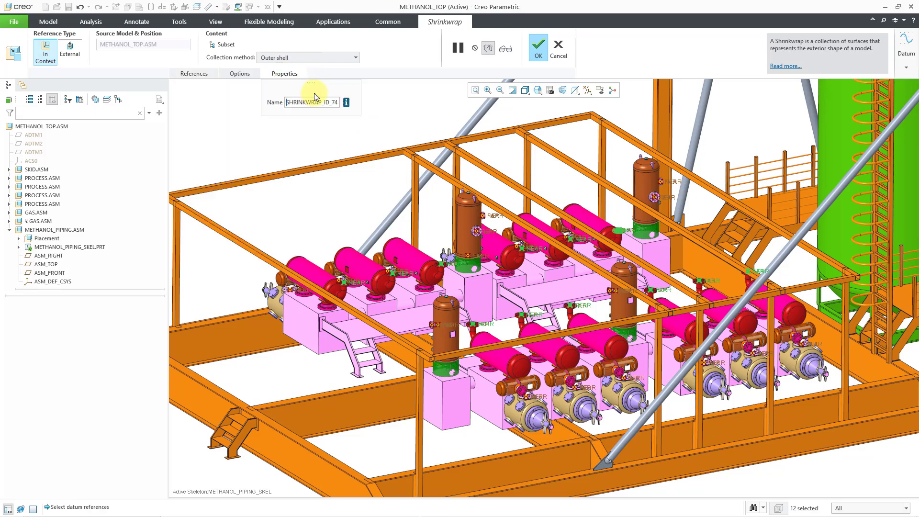
double_click(317, 102)
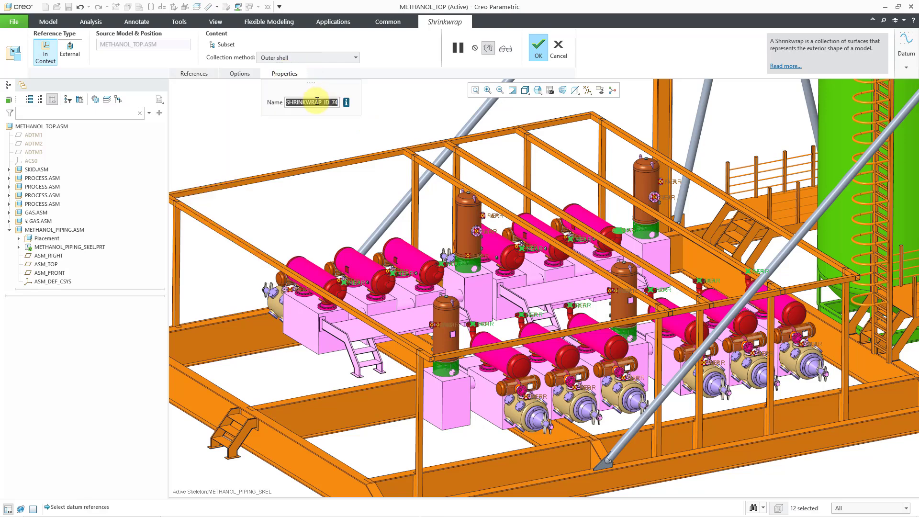
text(SW)
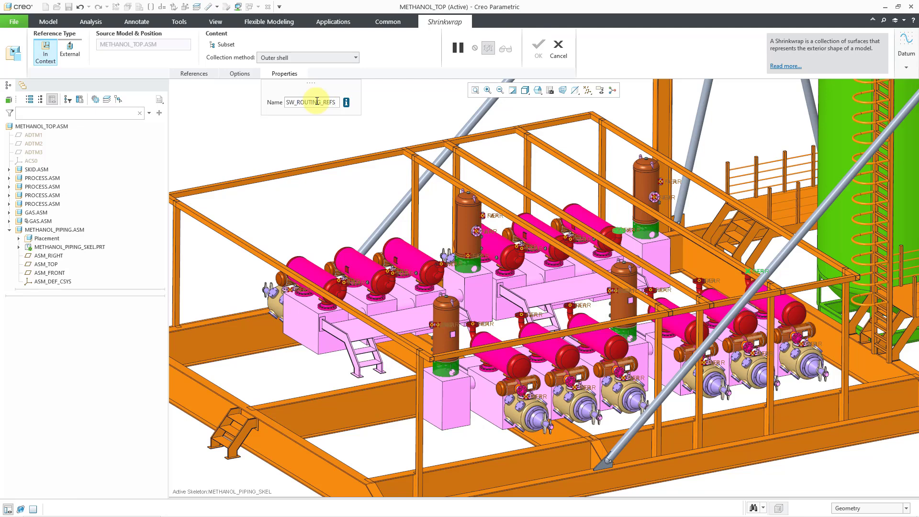
text(_ROUTING_REFS)
key(Return)
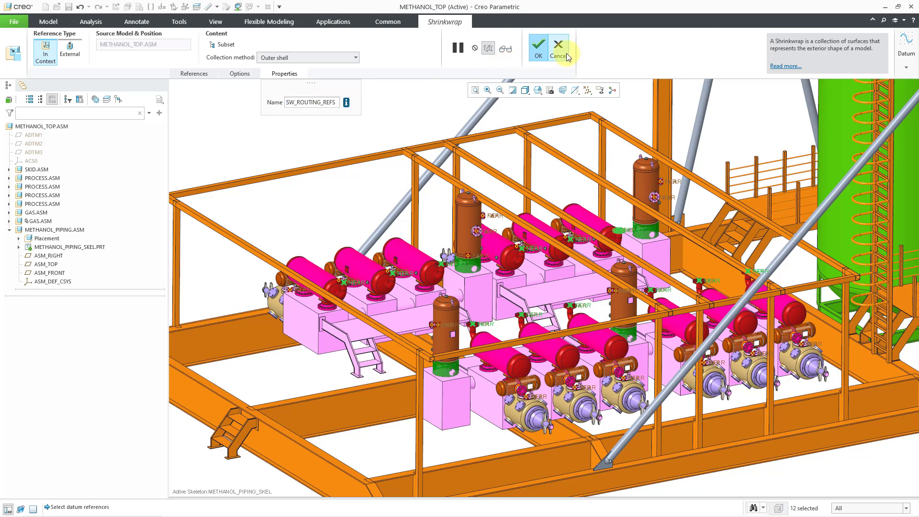
click(541, 52)
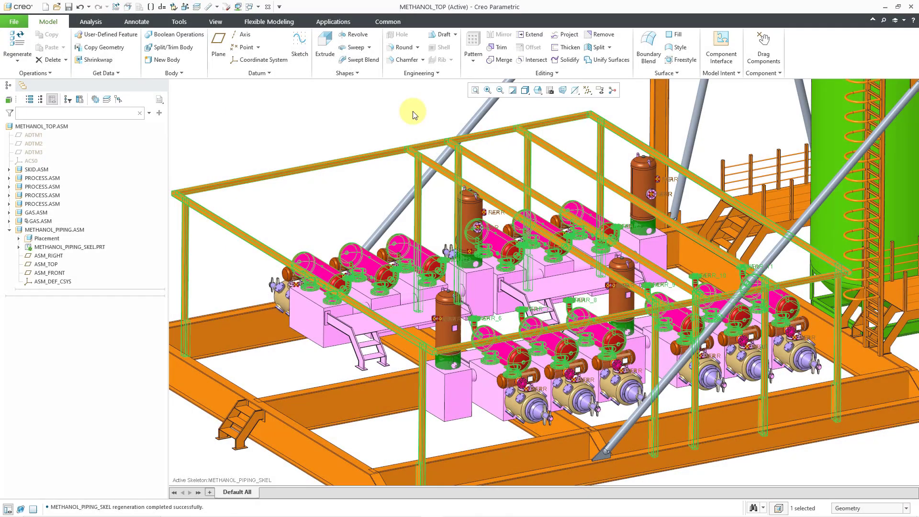
click(412, 115)
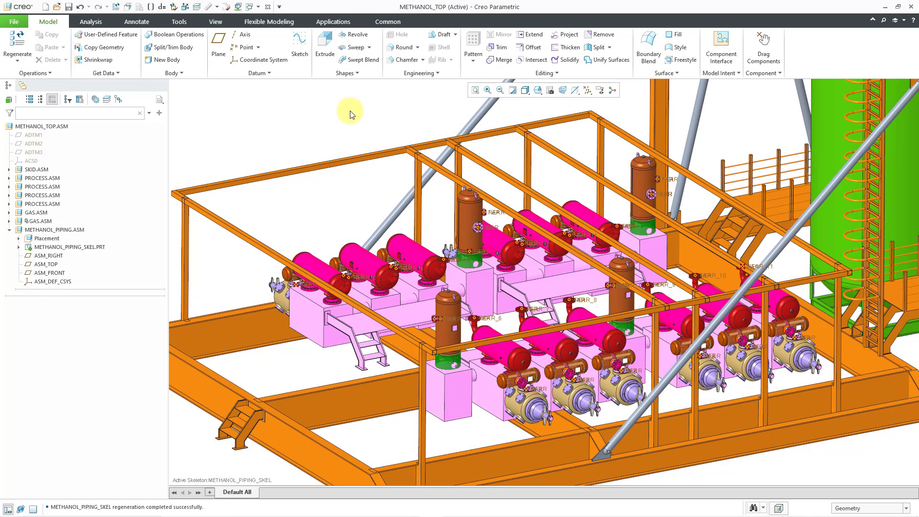
Open the METHANOL_PIPING_SKEL.PRT skeleton in its own window and examine a gas tank with its six flanged nozzles.
click(80, 247)
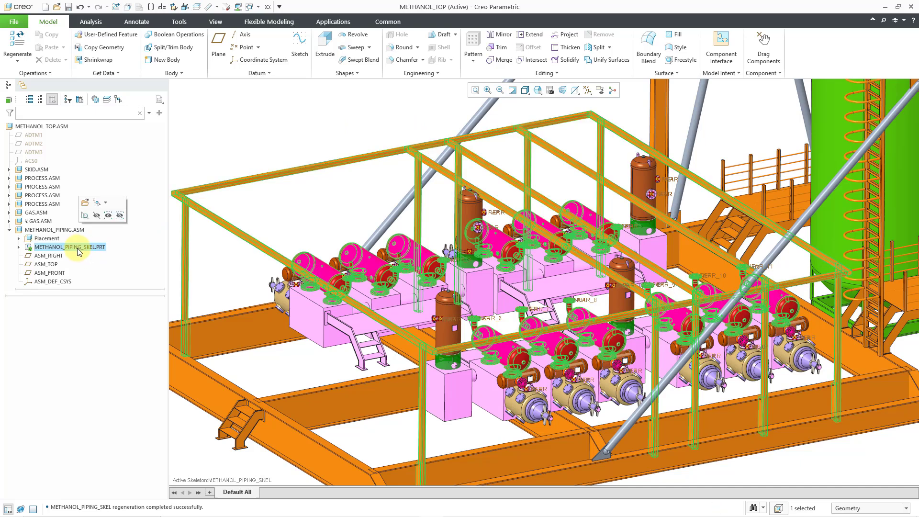
click(89, 205)
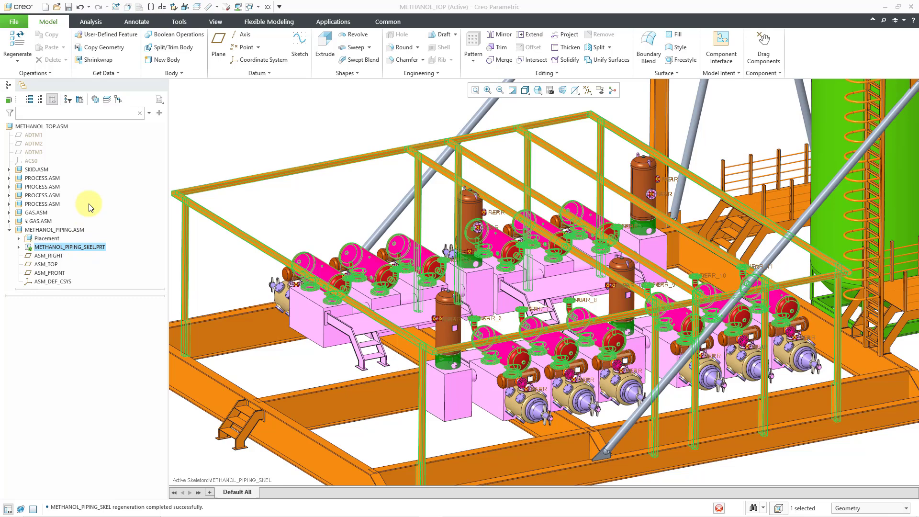
middle_drag(518, 316, 478, 294)
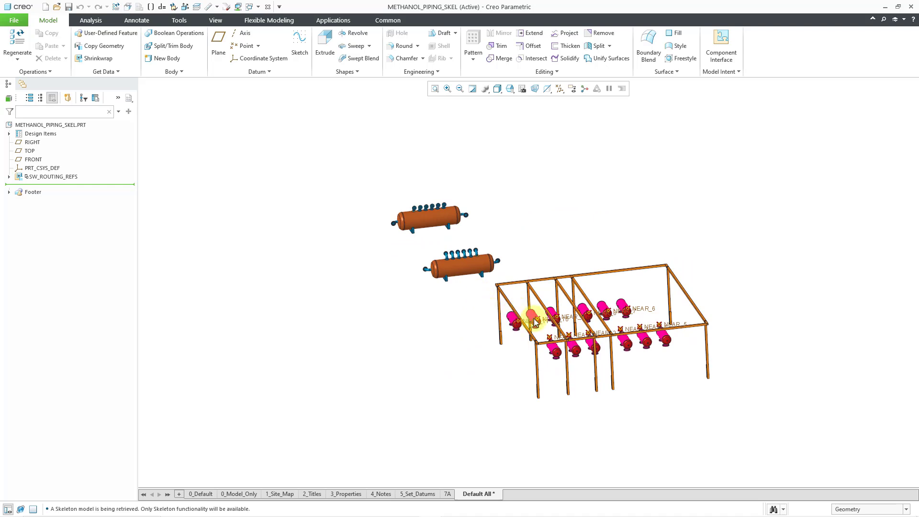
mouse_move(537, 308)
middle_down()
mouse_move(518, 279)
mouse_move(388, 297)
middle_up()
scroll(556, 206, up, 5)
scroll(601, 139, up, 6)
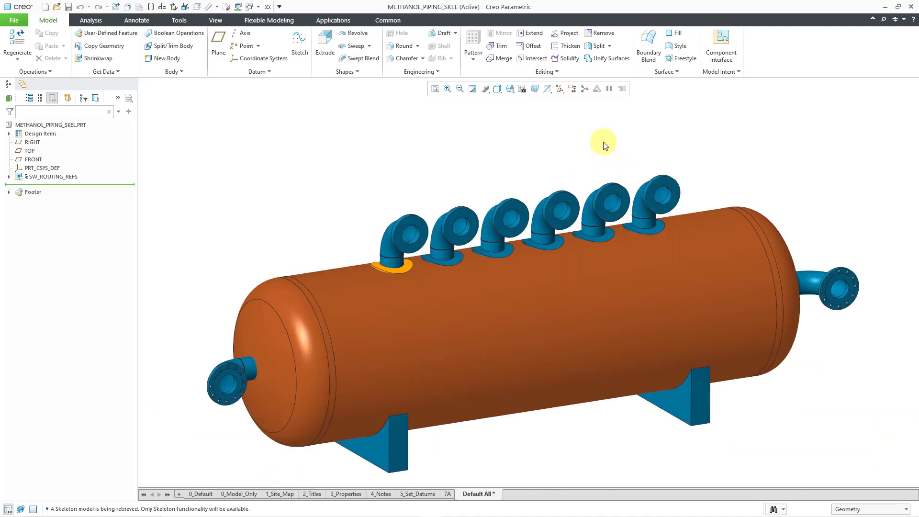
scroll(598, 140, down, 3)
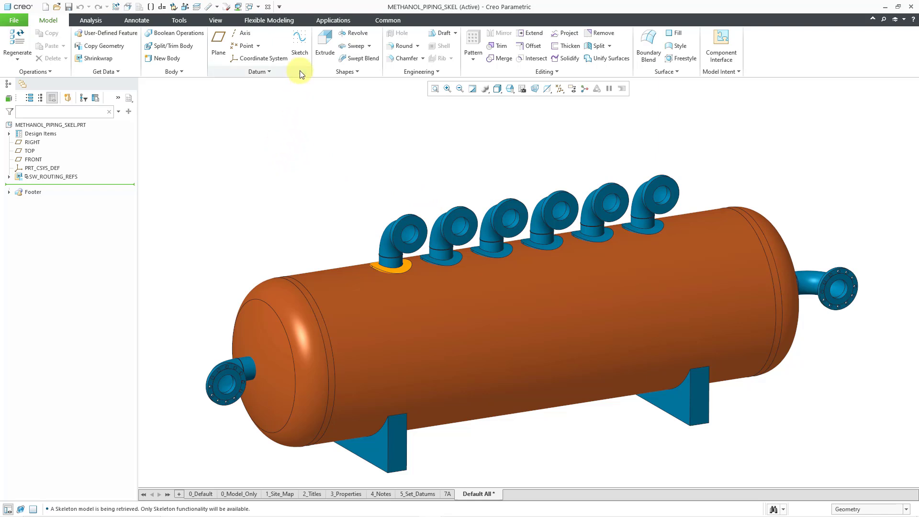
Start a sketch on the face of the gas tank's first nozzle flange, oriented with the TOP datum plane facing Top.
click(300, 52)
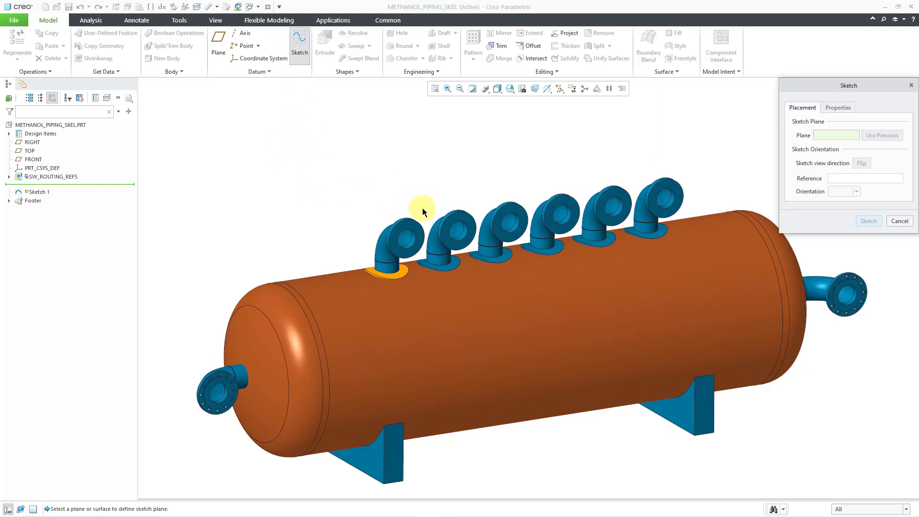
click(407, 228)
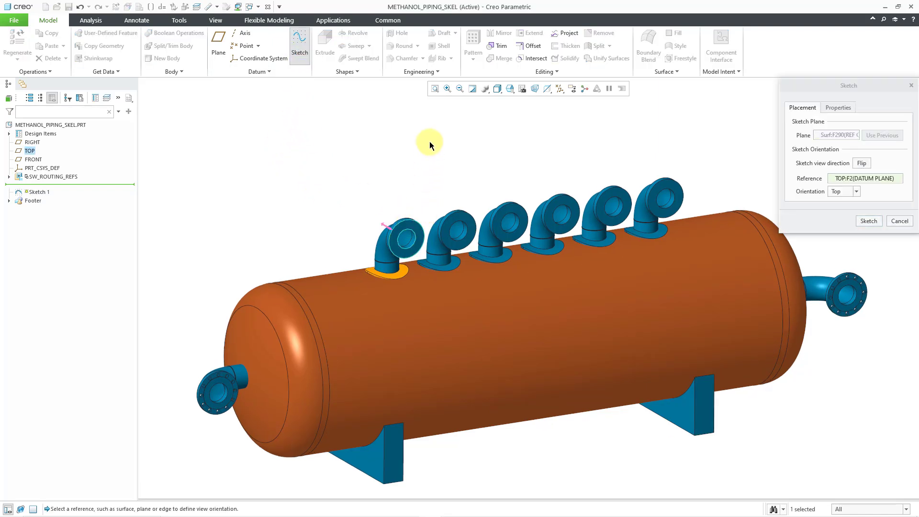
click(868, 220)
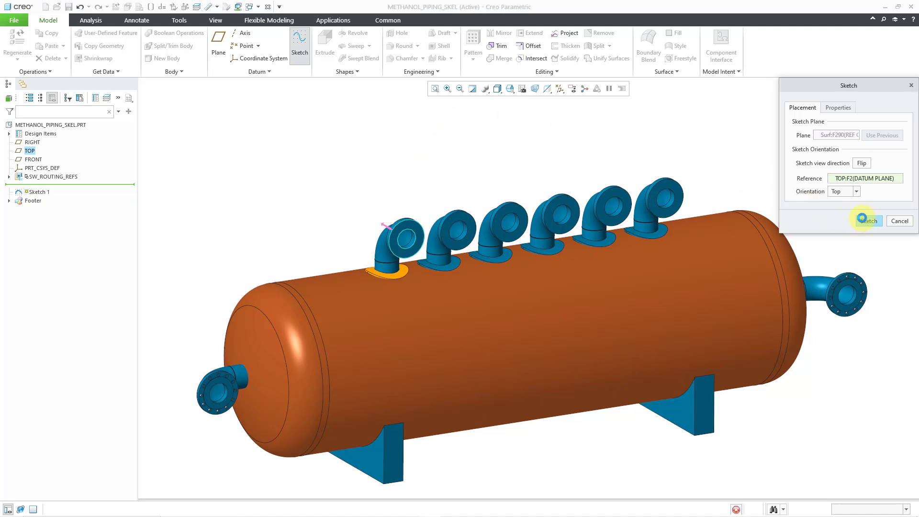
Add the circular bores of the six nozzle flanges as sketch references, solve the sketch and close the references.
right_click(360, 148)
click(414, 180)
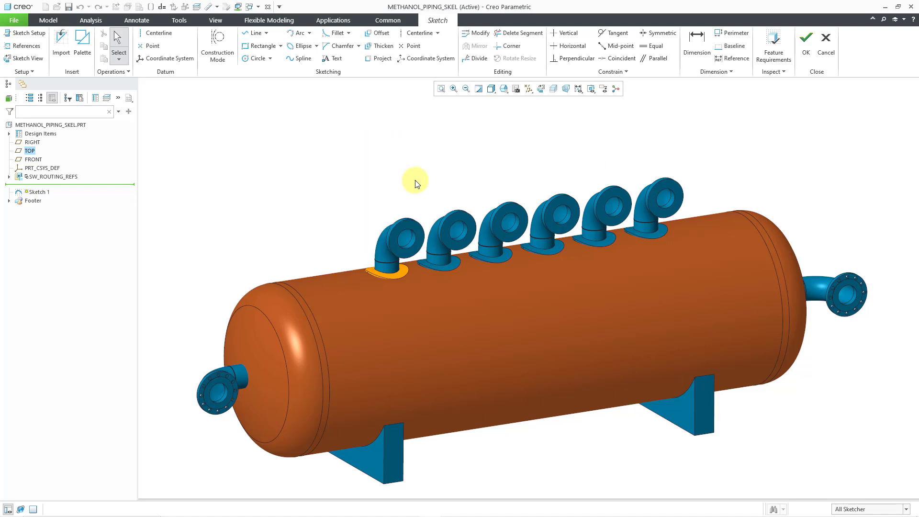
click(408, 242)
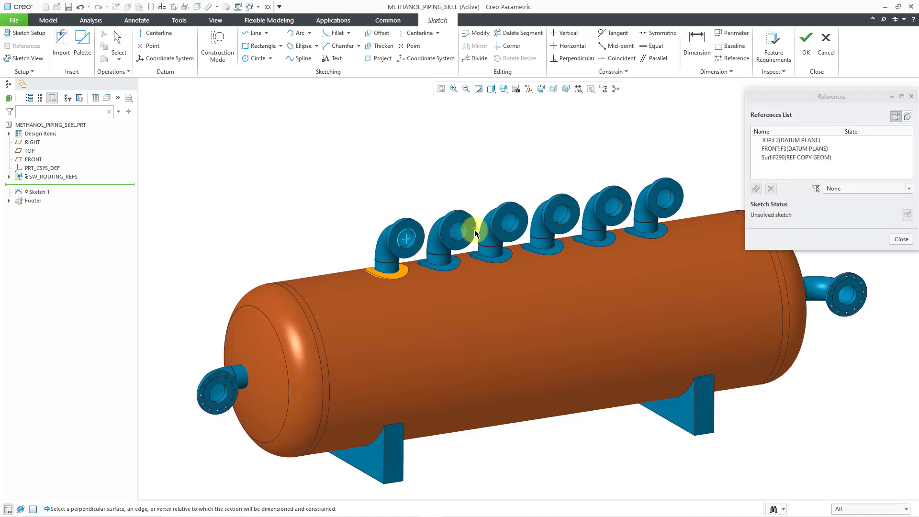
click(463, 234)
click(518, 232)
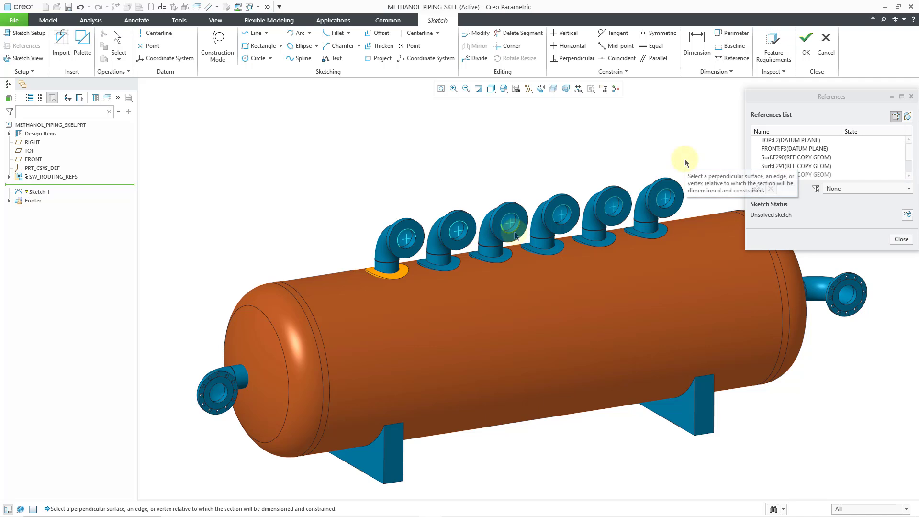
click(805, 220)
click(907, 214)
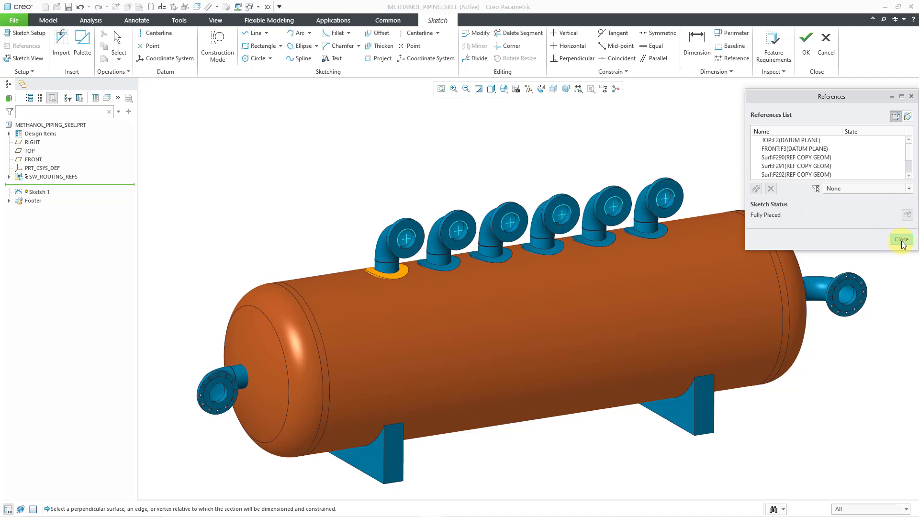
click(901, 239)
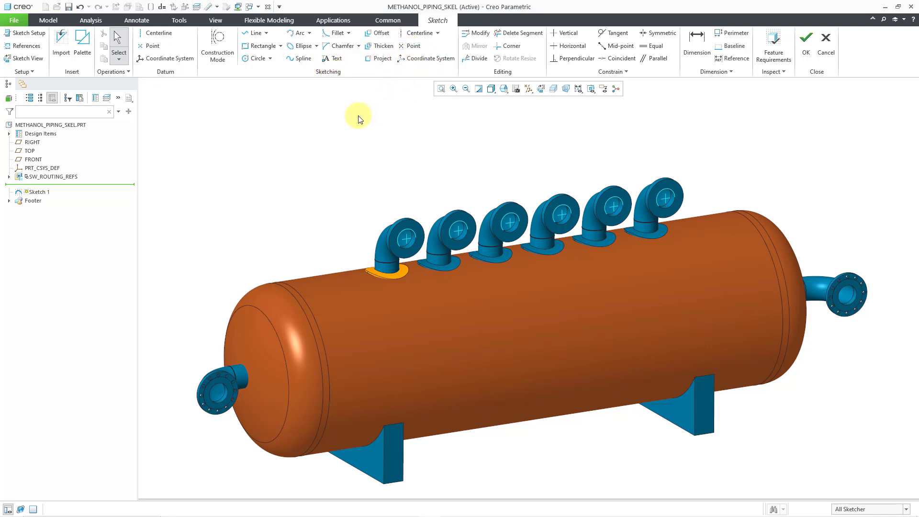
Place datum points at the bore centres of the six nozzle flanges, finish the sketch and clear the selection.
click(154, 46)
click(406, 239)
click(458, 231)
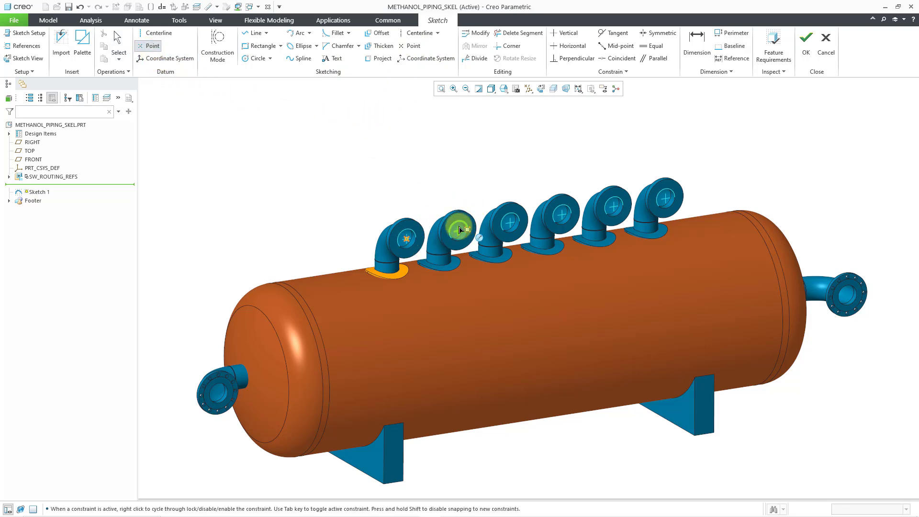
click(512, 220)
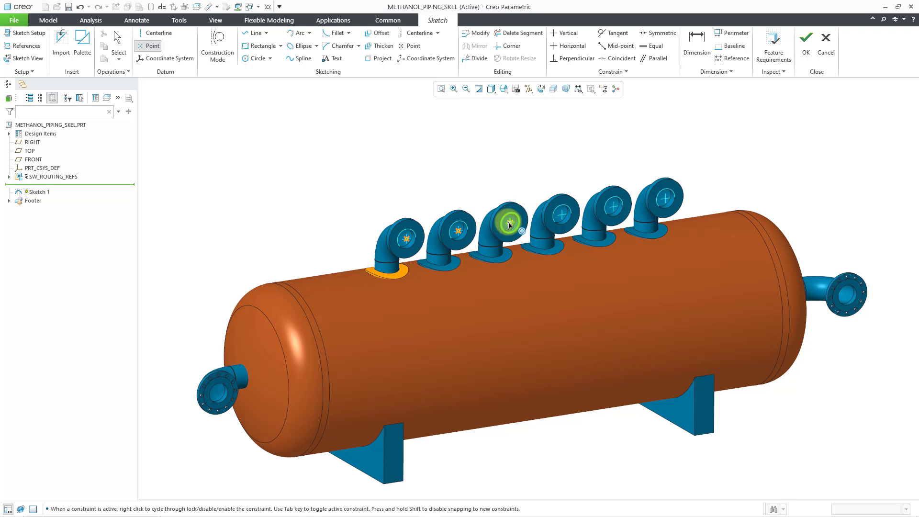
click(562, 216)
click(614, 206)
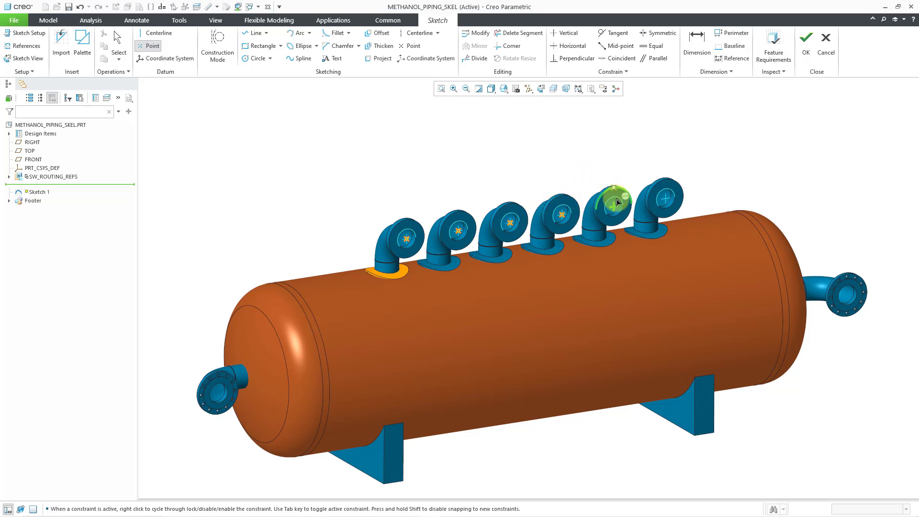
click(668, 196)
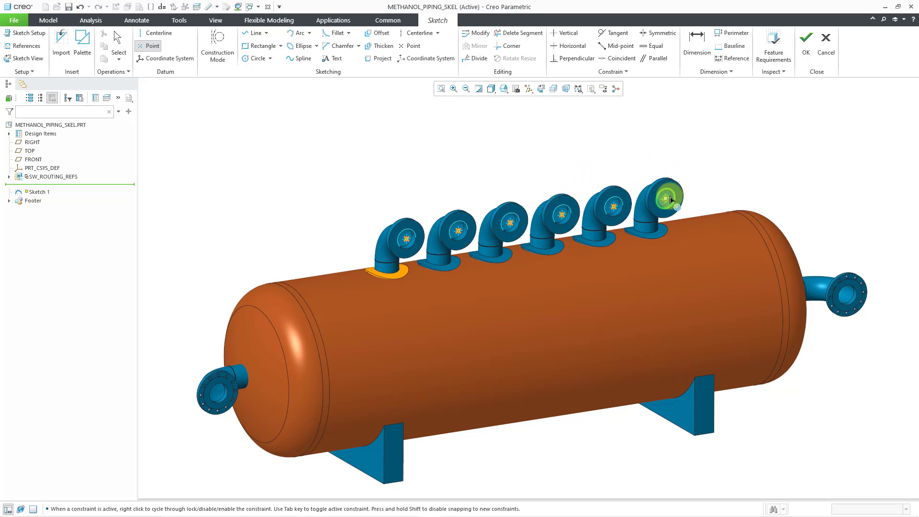
middle_click(786, 119)
click(806, 44)
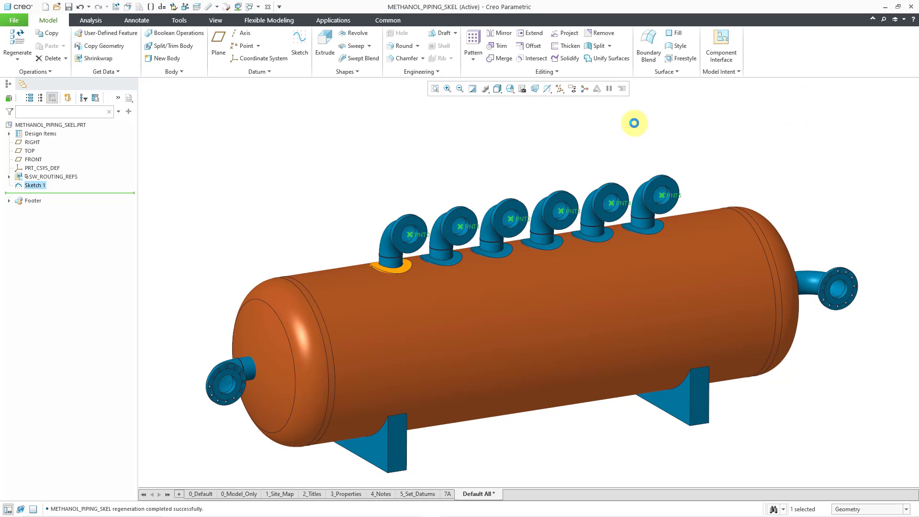
click(335, 153)
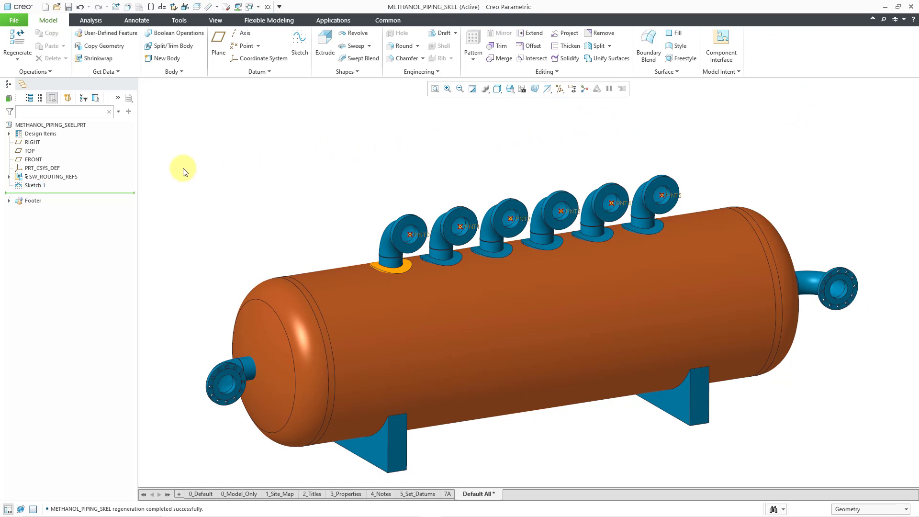
Rename the flange centre sketch to FLANGE_POINTS_1 and clear the selection.
double_click(34, 187)
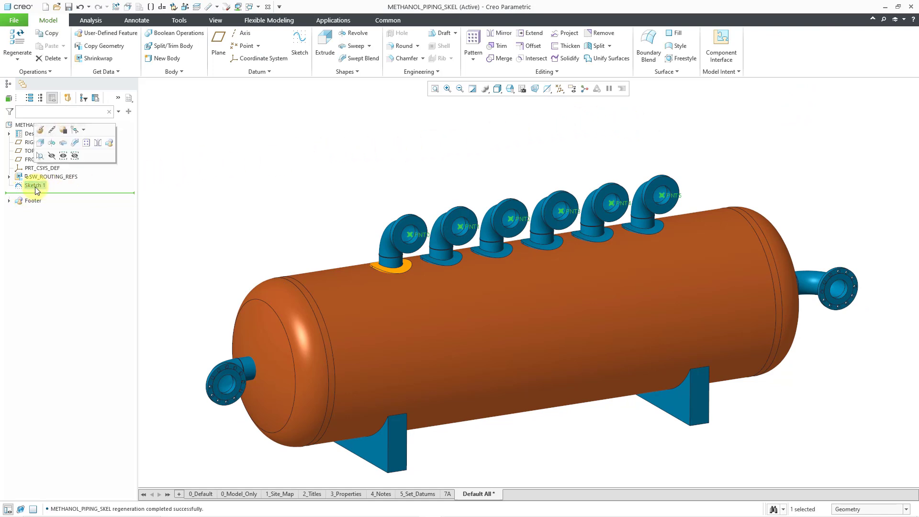
text(flange_poin)
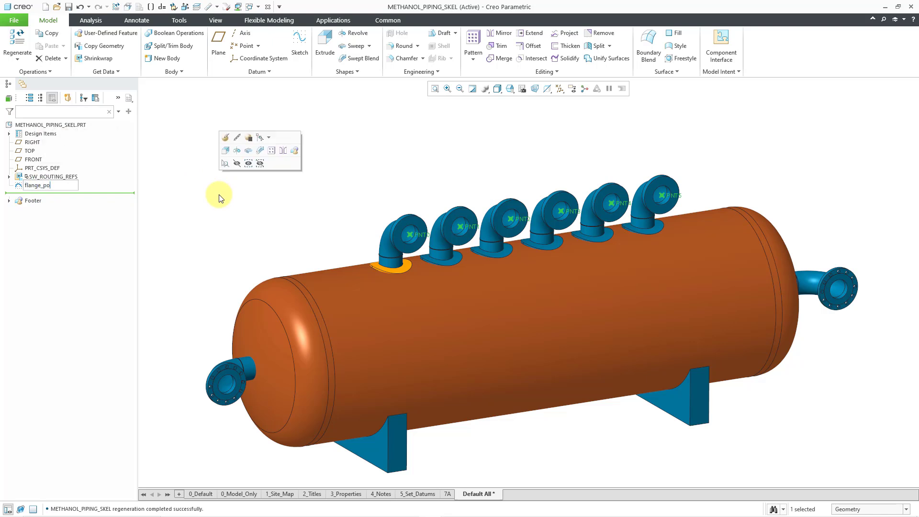
key(Return)
click(332, 195)
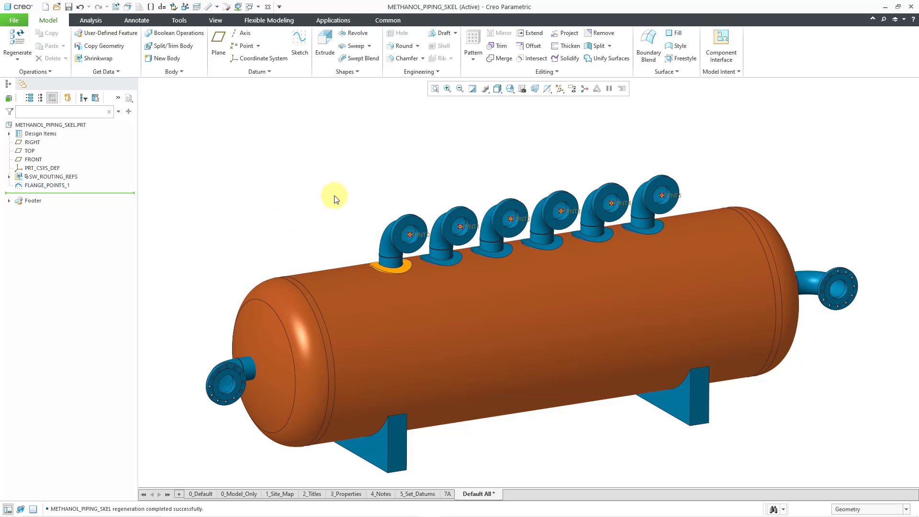
Turn on the display of datum planes in the skeleton model.
scroll(332, 195, down, 3)
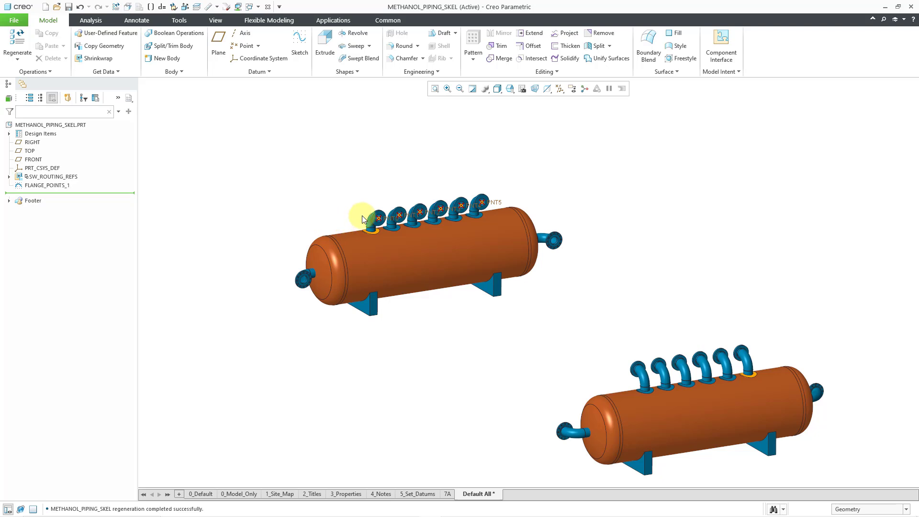
scroll(362, 215, down, 5)
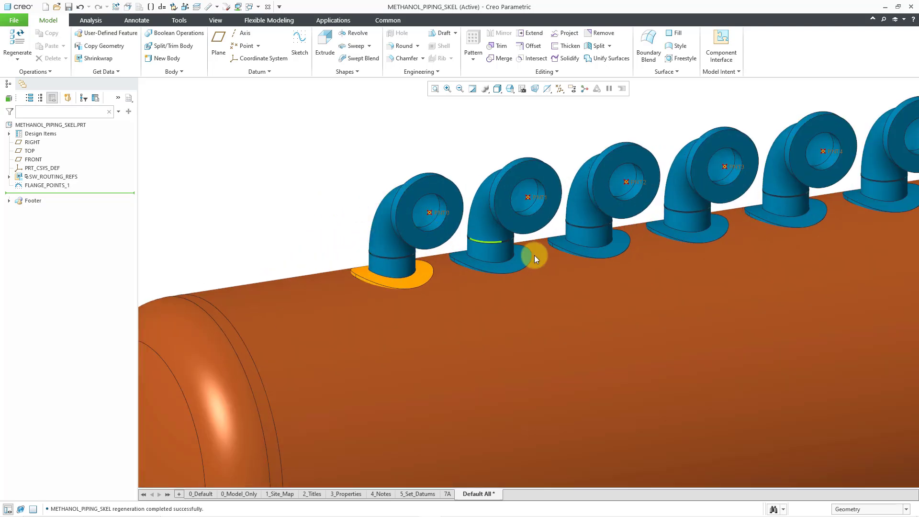
scroll(500, 214, up, 8)
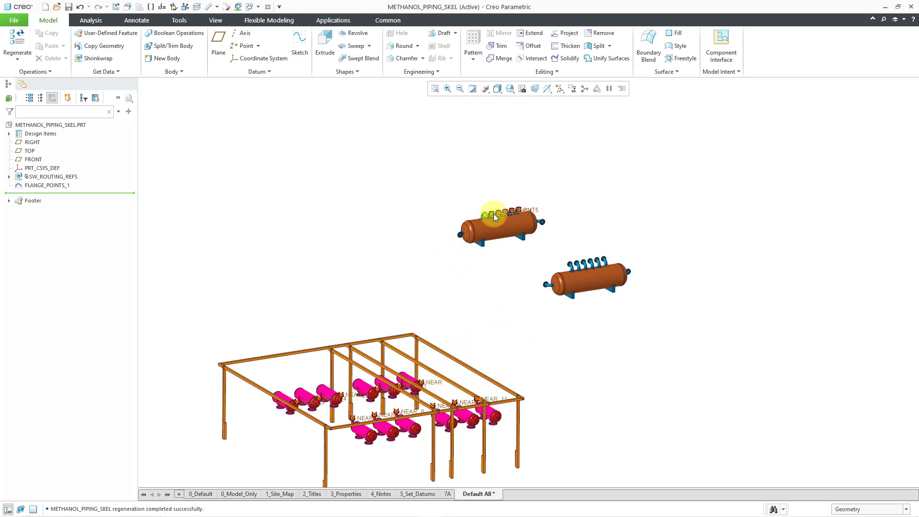
scroll(410, 186, up, 1)
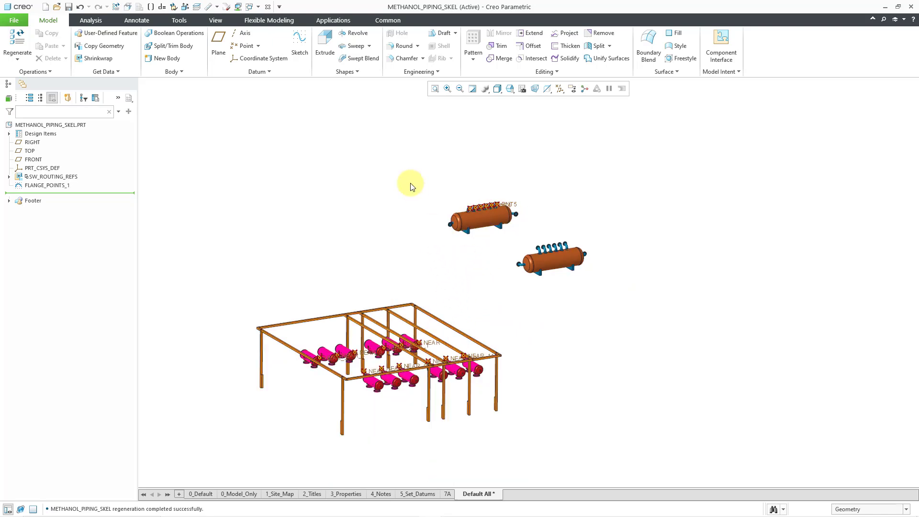
click(560, 88)
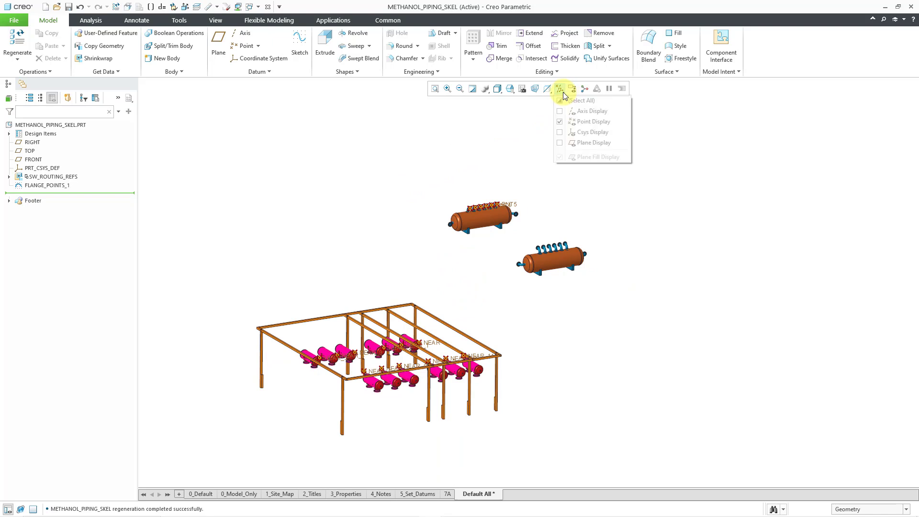
click(593, 143)
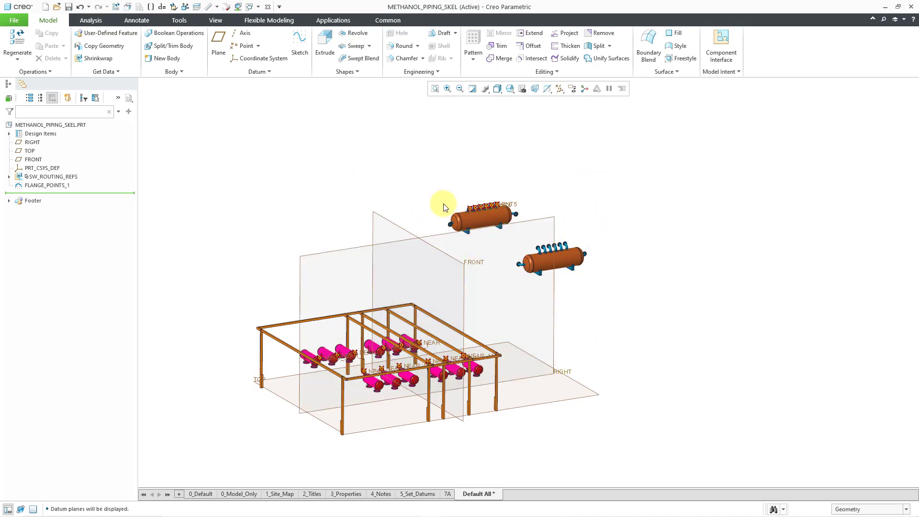
Start a datum axis through the cylindrical bore surface of the gas tank's first nozzle flange.
scroll(443, 203, down, 2)
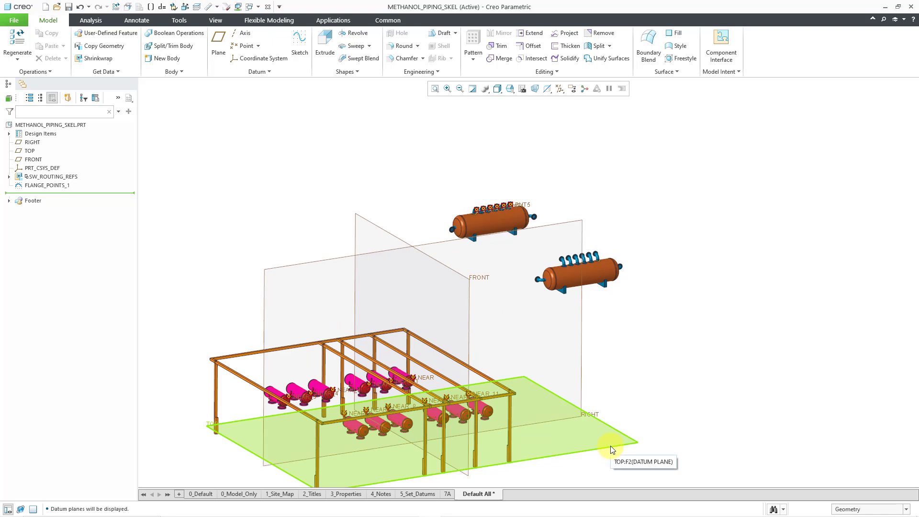
click(242, 32)
scroll(481, 188, up, 10)
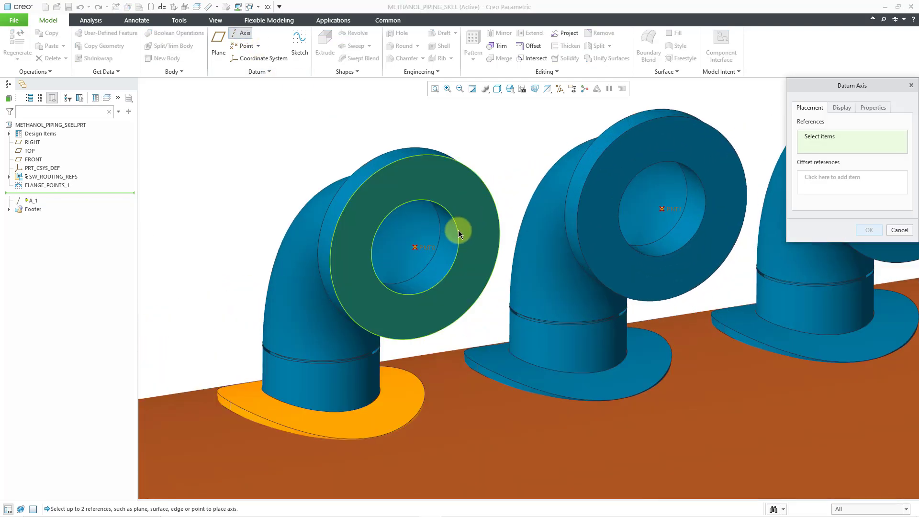
click(448, 243)
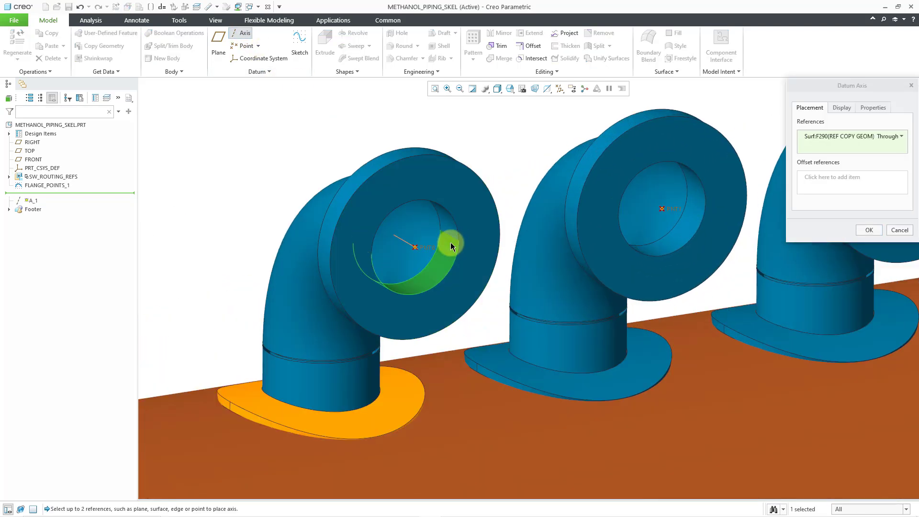
Name the datum axis TOP_FLANGE_AXIS and complete it.
click(876, 109)
double_click(851, 131)
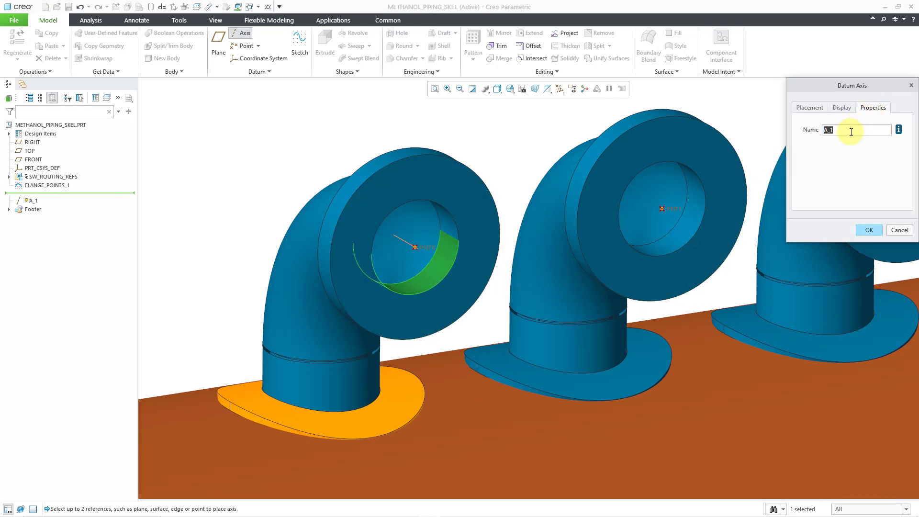
text(top_flang)
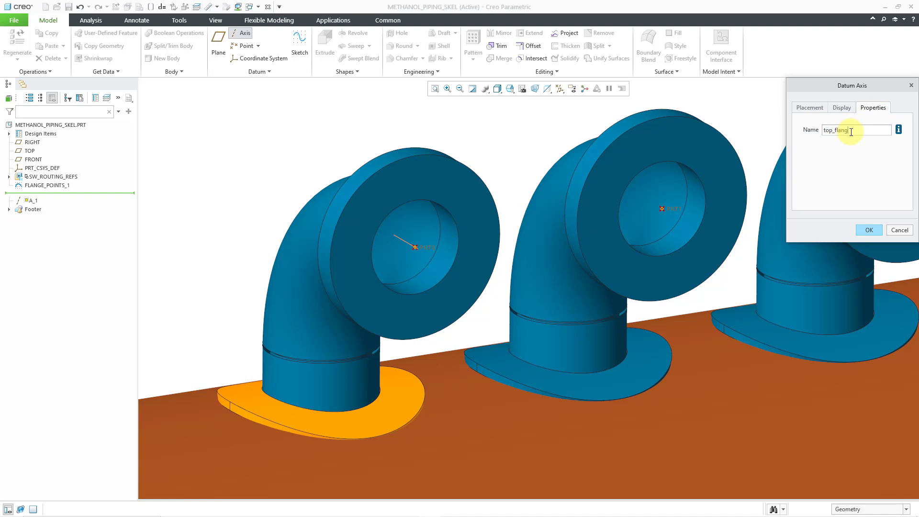
text(e_axis)
key(Return)
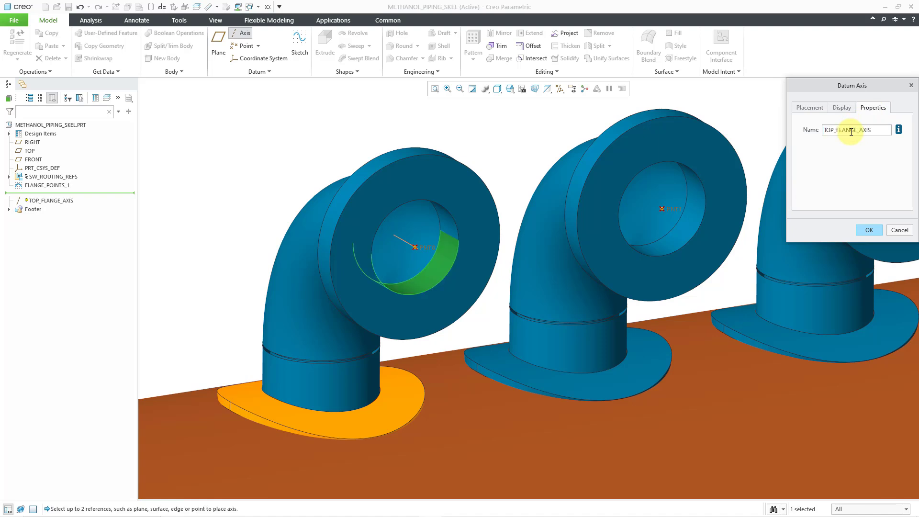
click(868, 230)
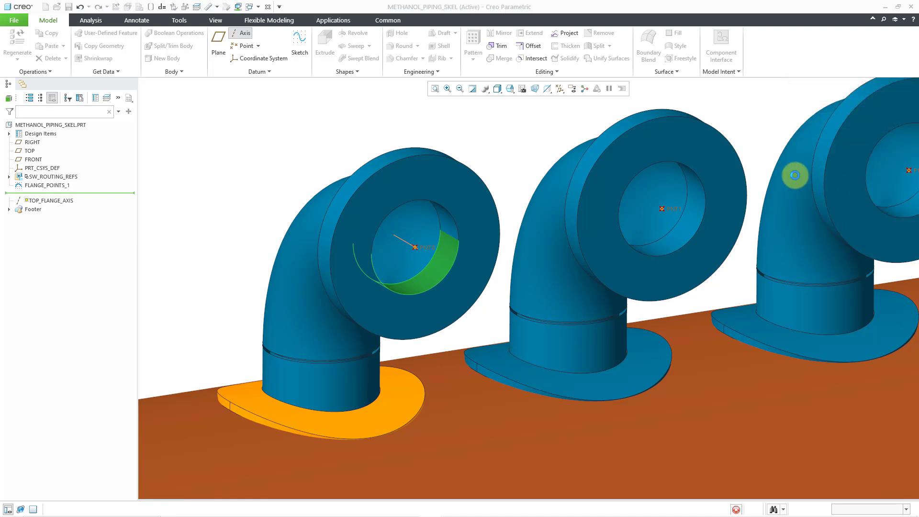
Start a datum plane through TOP_FLANGE_AXIS and set it Parallel to the TOP datum plane.
scroll(575, 168, down, 5)
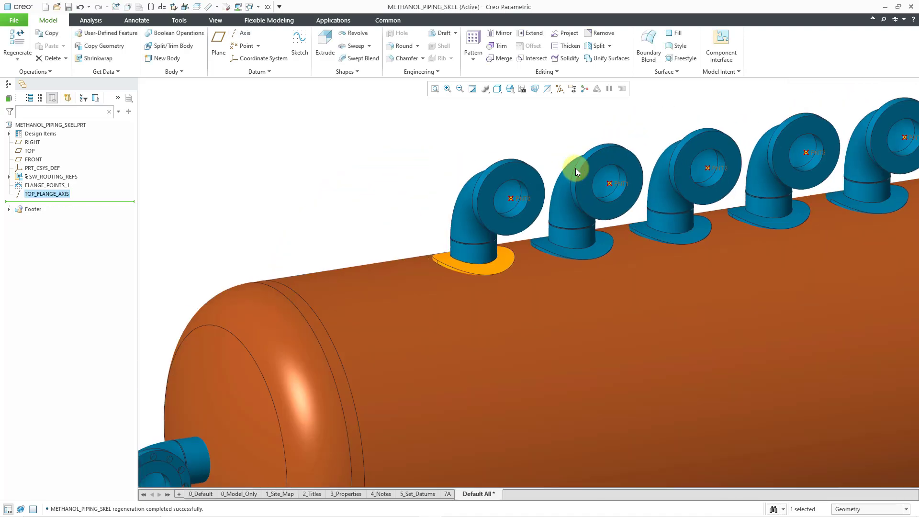
scroll(456, 171, down, 1)
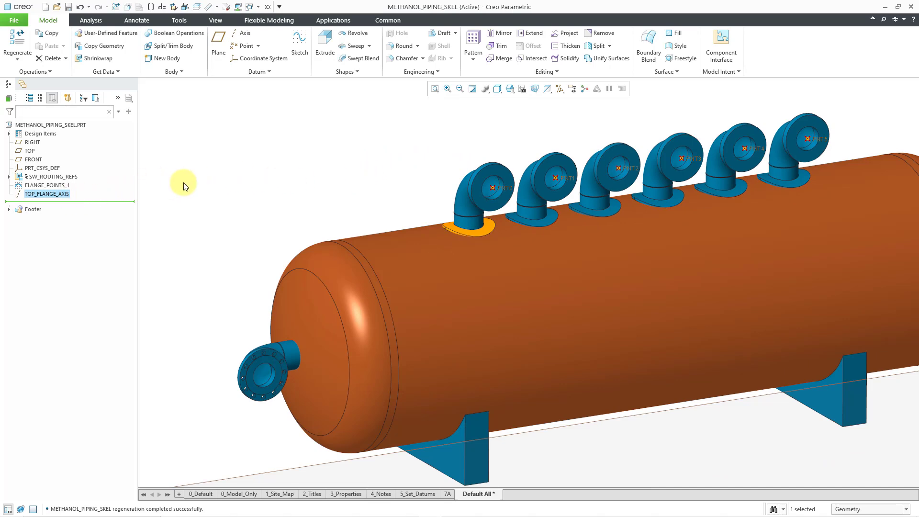
scroll(330, 167, down, 3)
scroll(336, 167, down, 2)
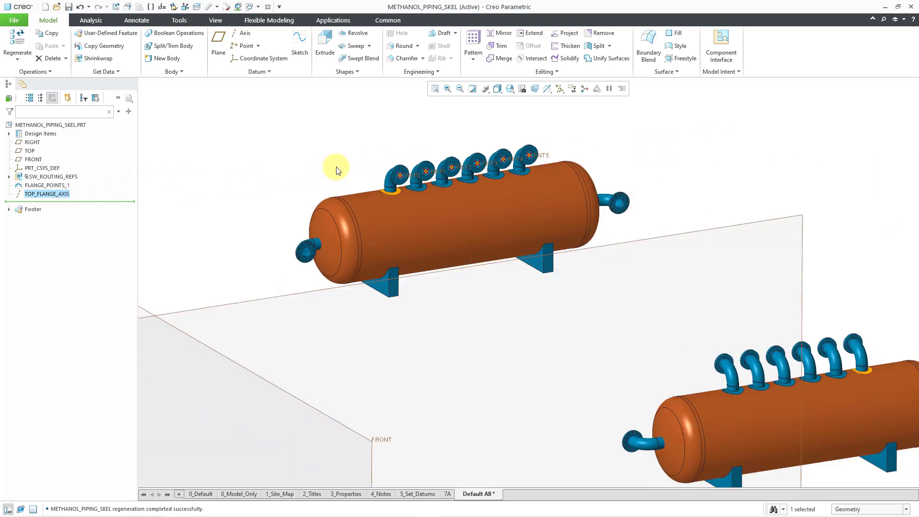
scroll(417, 198, down, 3)
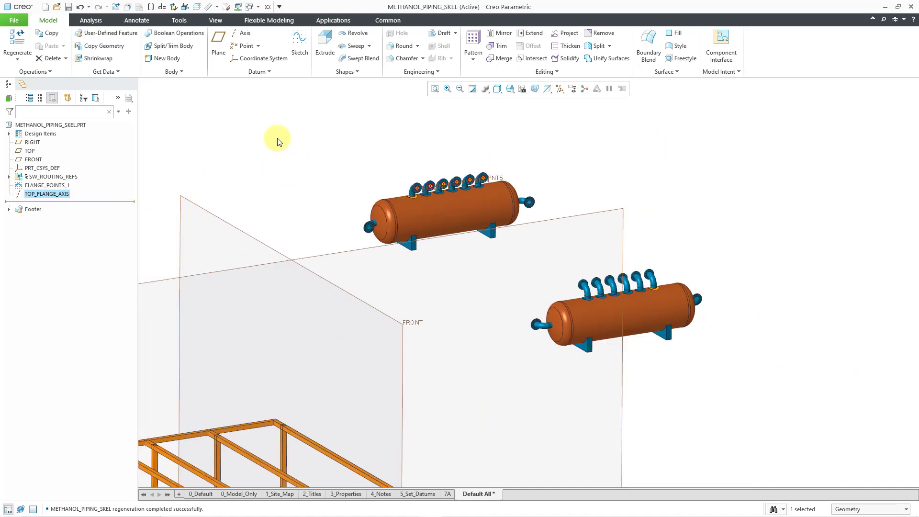
click(218, 48)
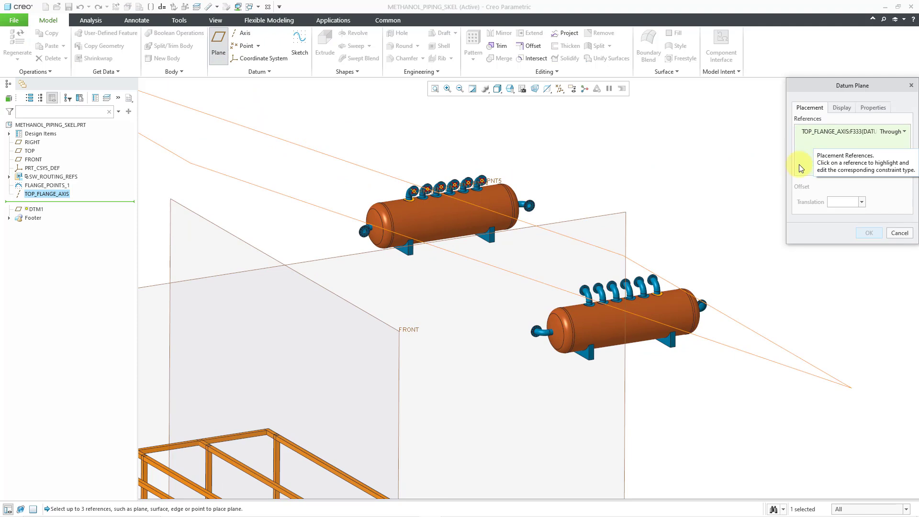
scroll(692, 175, down, 2)
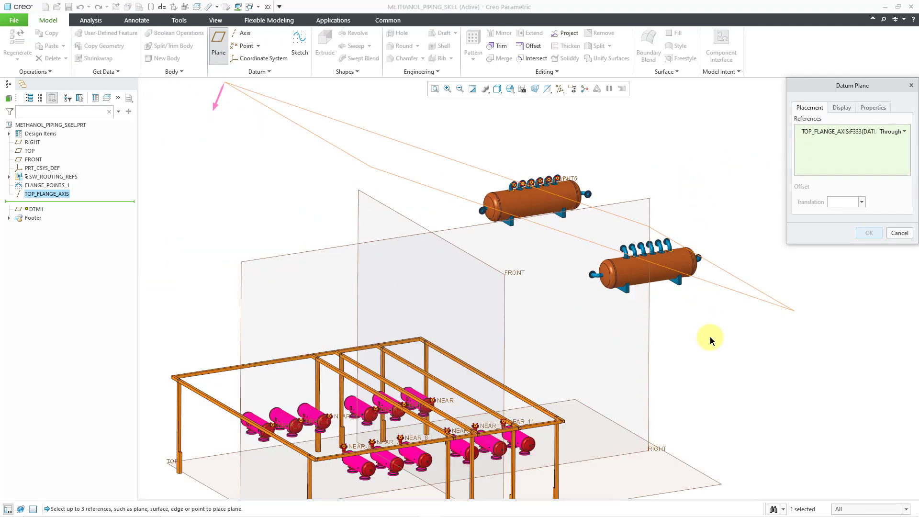
ctrl+click(688, 463)
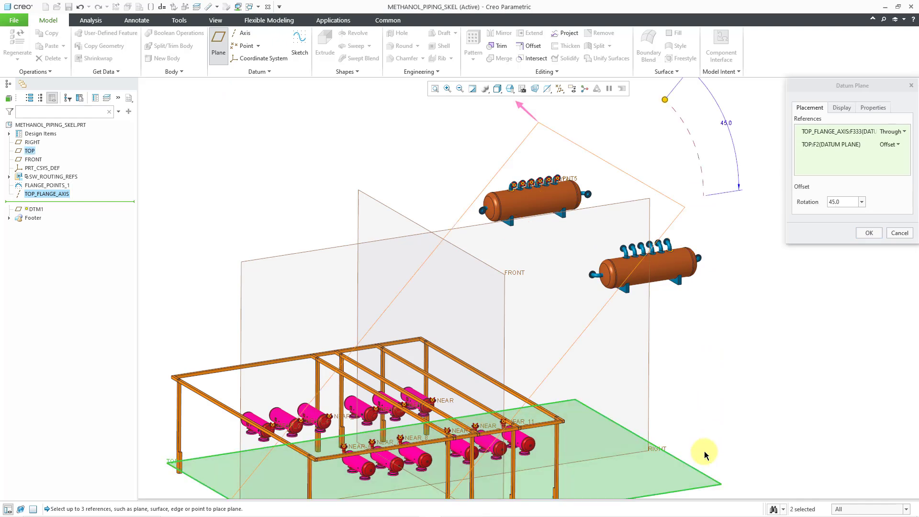
click(900, 145)
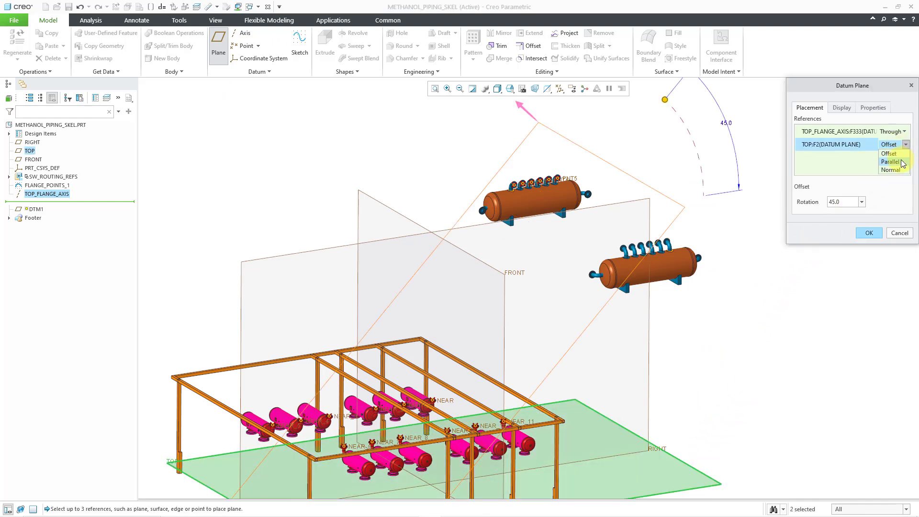
click(902, 162)
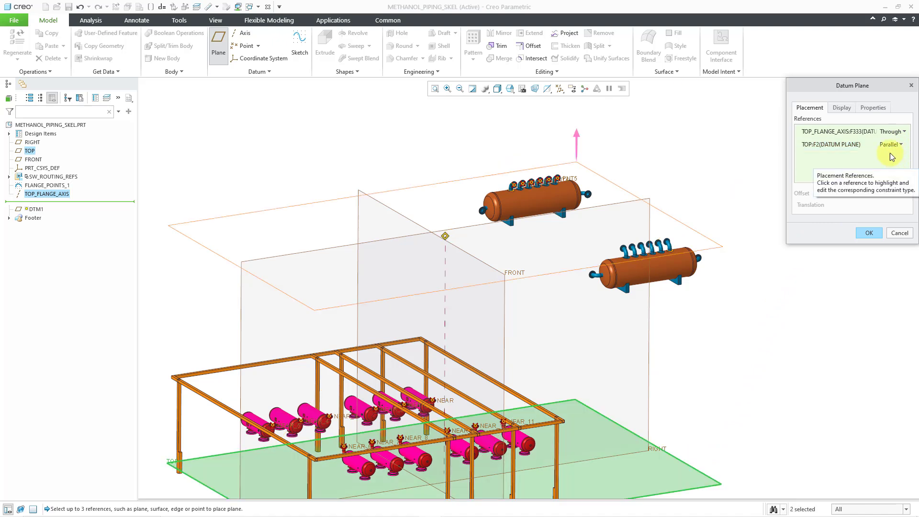
Fit the new datum plane's outline to the gas tank by using its cylindrical shell surface as the display reference.
click(845, 108)
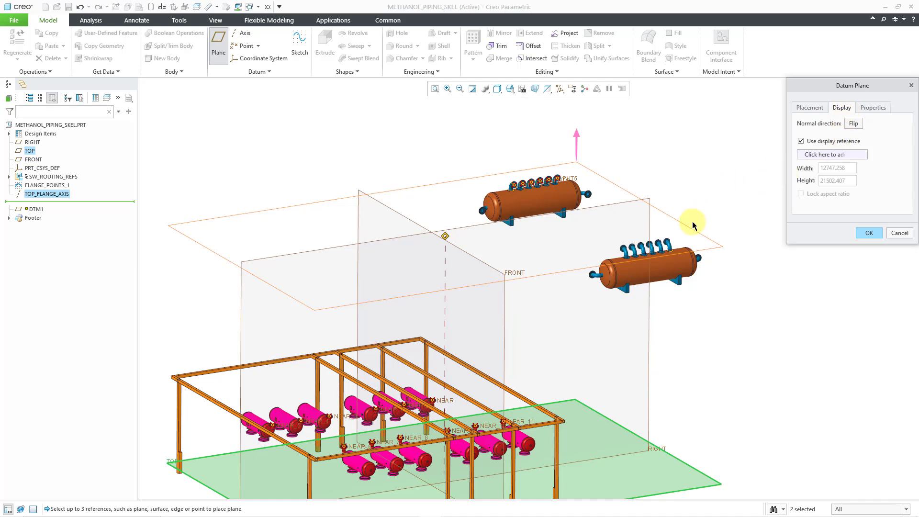
scroll(670, 192, down, 2)
scroll(574, 181, up, 4)
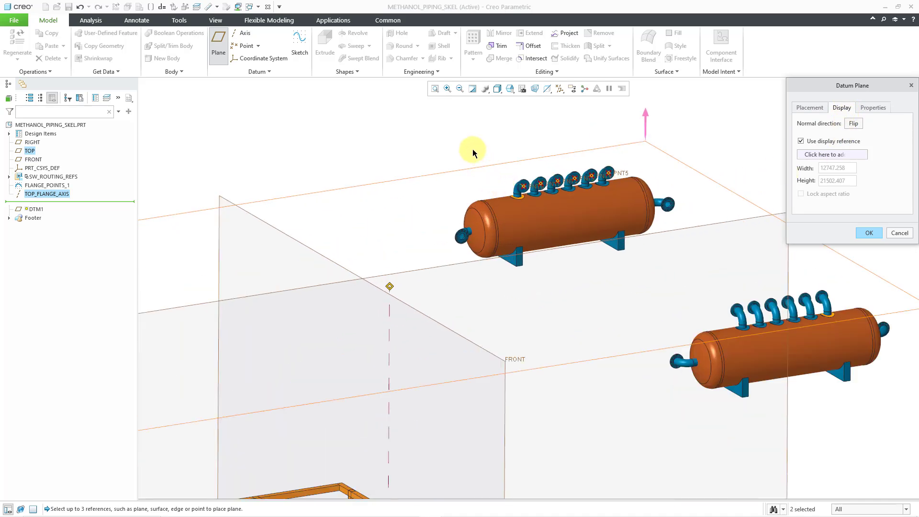
click(837, 155)
click(599, 205)
click(620, 178)
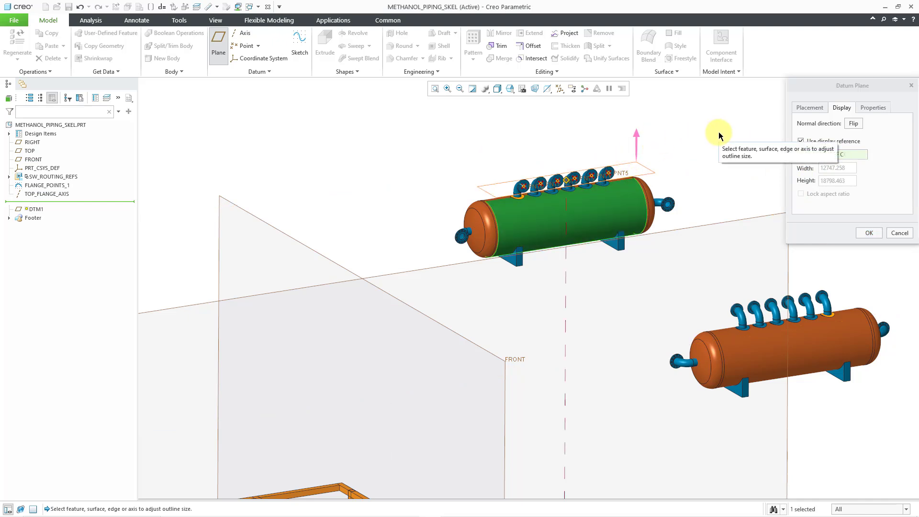
Name the new datum plane TOP_FLANGE_PLANE and complete it.
click(870, 108)
double_click(846, 127)
text(top_flan)
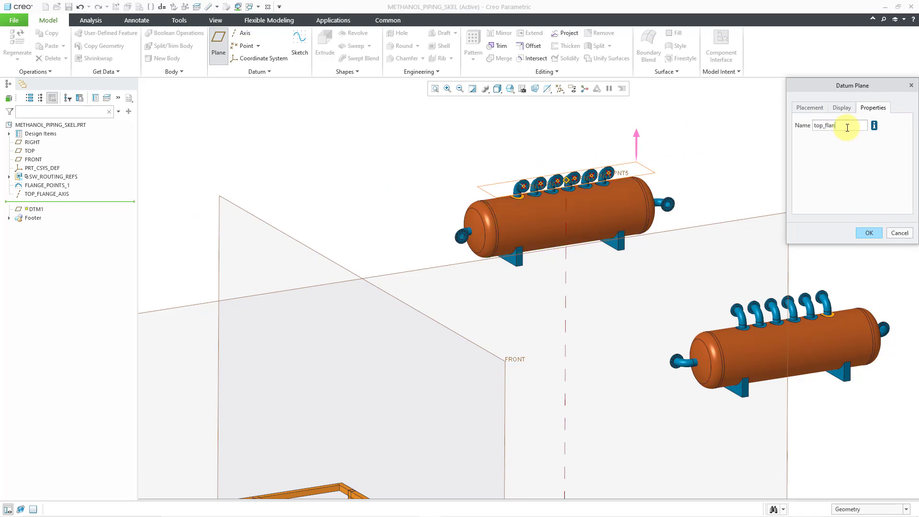
text(ge_plane)
key(Return)
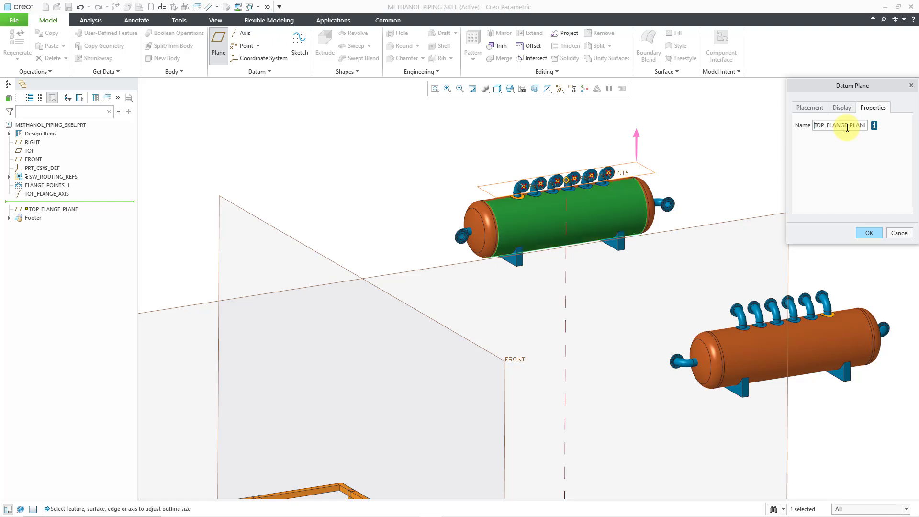
click(869, 233)
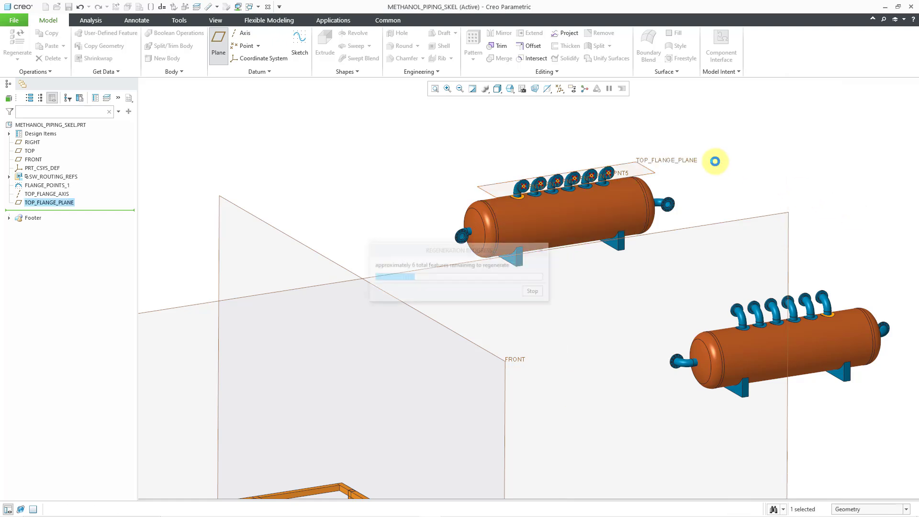
Switch to the METHANOL_TOP.ASM window and turn off the display of all datum types.
scroll(723, 164, up, 3)
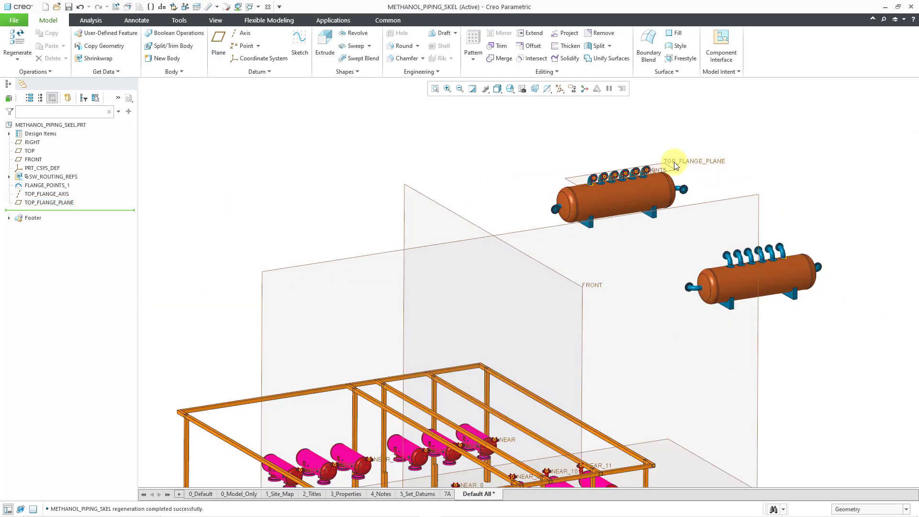
scroll(562, 148, up, 2)
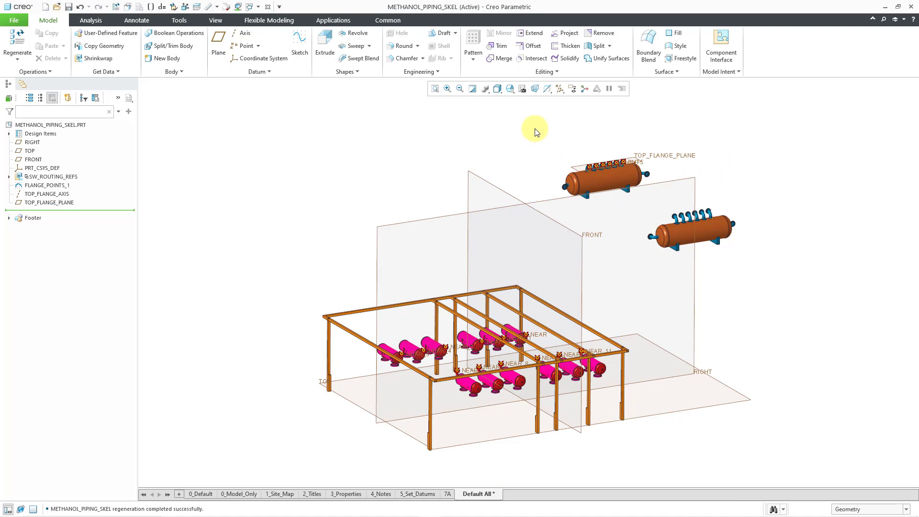
click(258, 6)
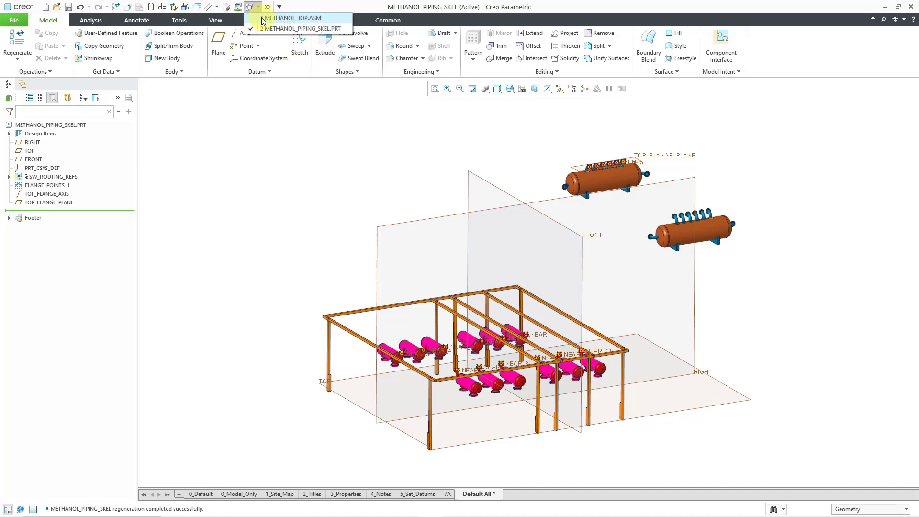
click(268, 18)
scroll(407, 212, down, 5)
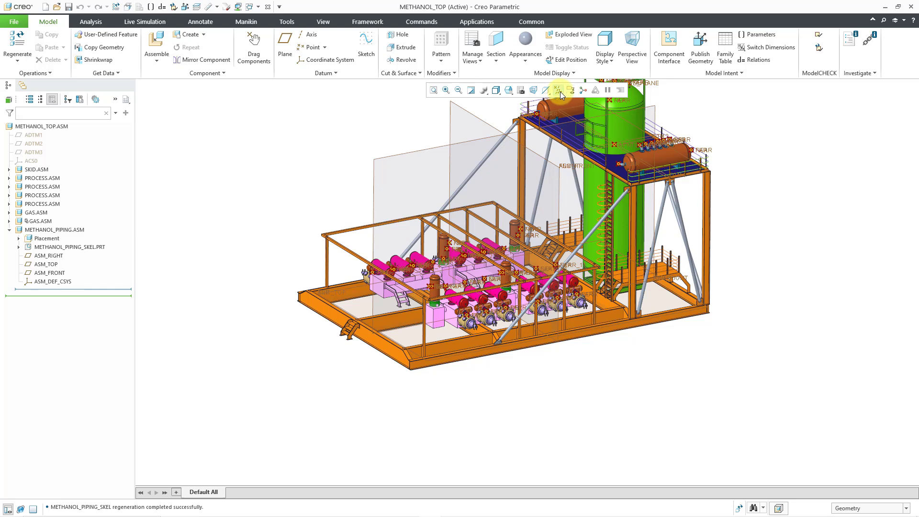
click(558, 90)
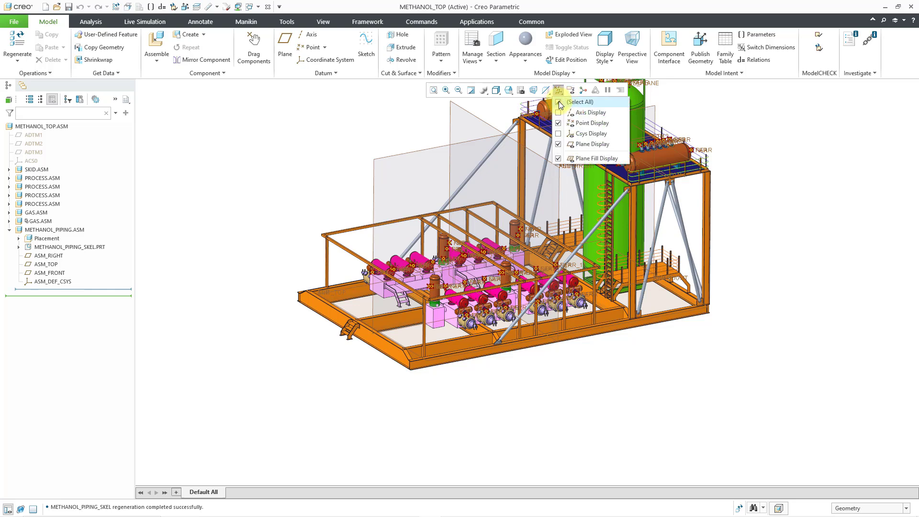
click(558, 102)
click(558, 102)
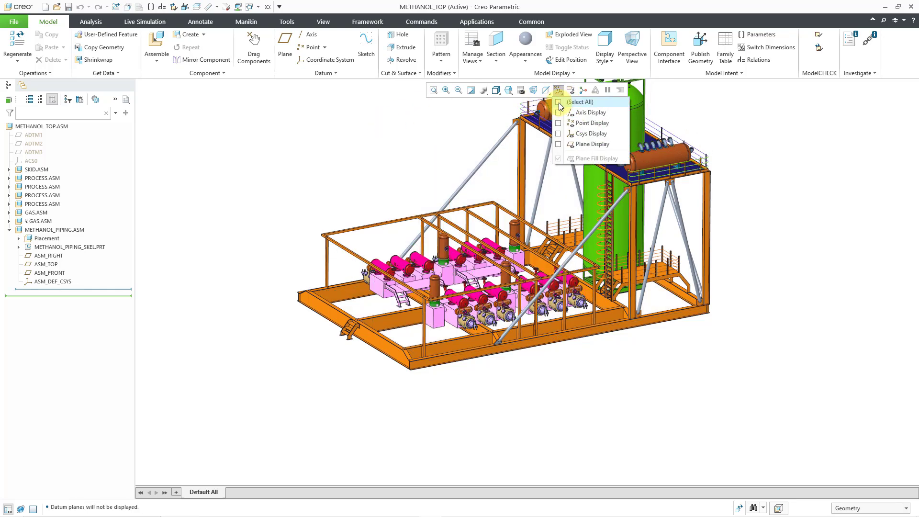
click(374, 153)
middle_drag(373, 156, 373, 269)
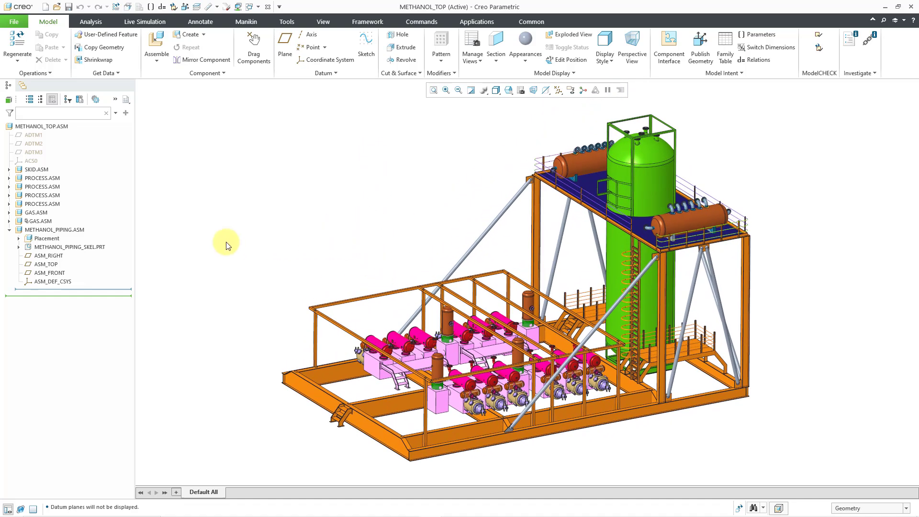
Open METHANOL_PIPING.ASM on its own and enter the Piping application, converting the outdated RAILS and GAS piping assemblies.
click(70, 232)
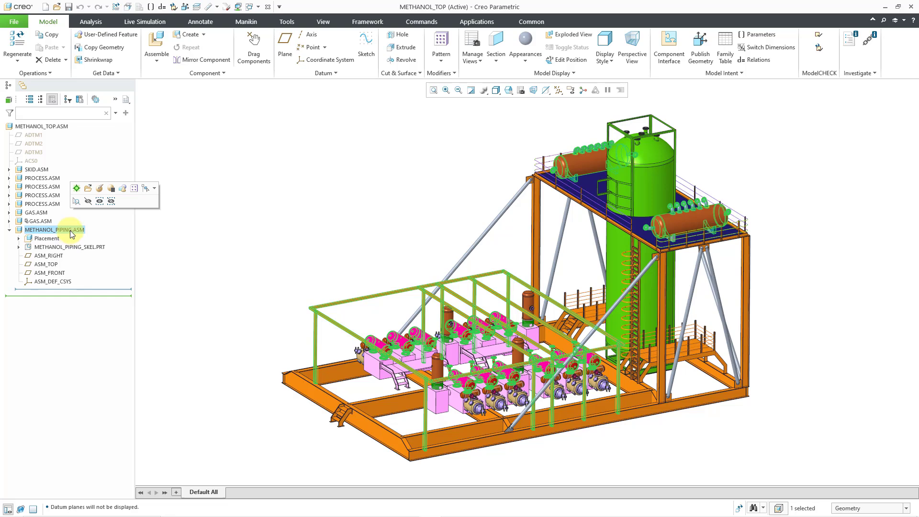
click(88, 188)
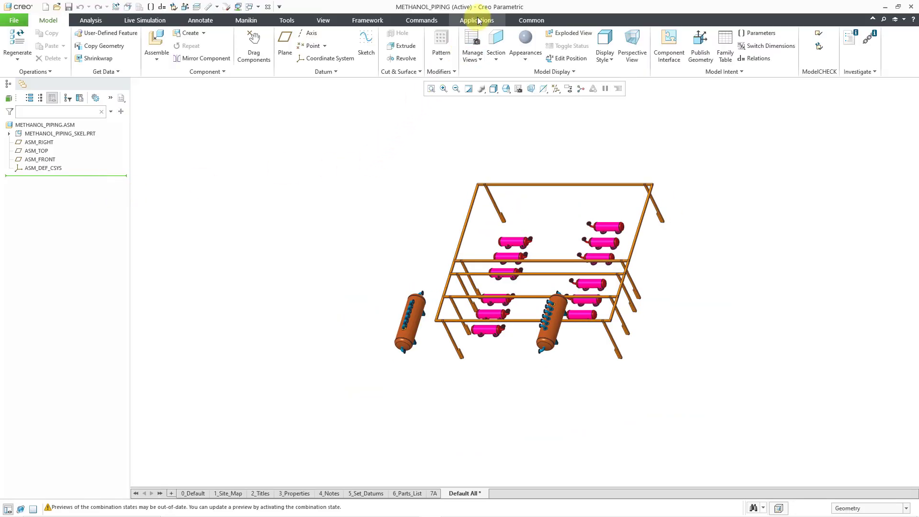
click(477, 20)
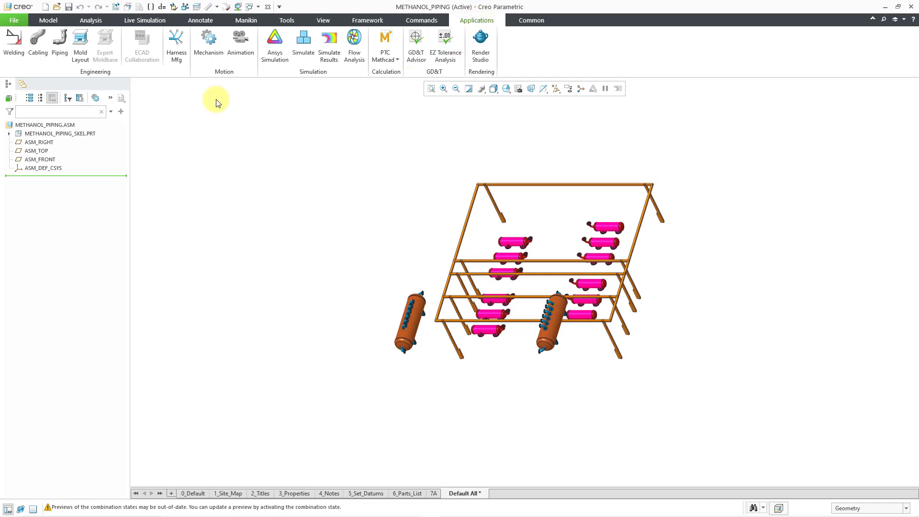
click(59, 43)
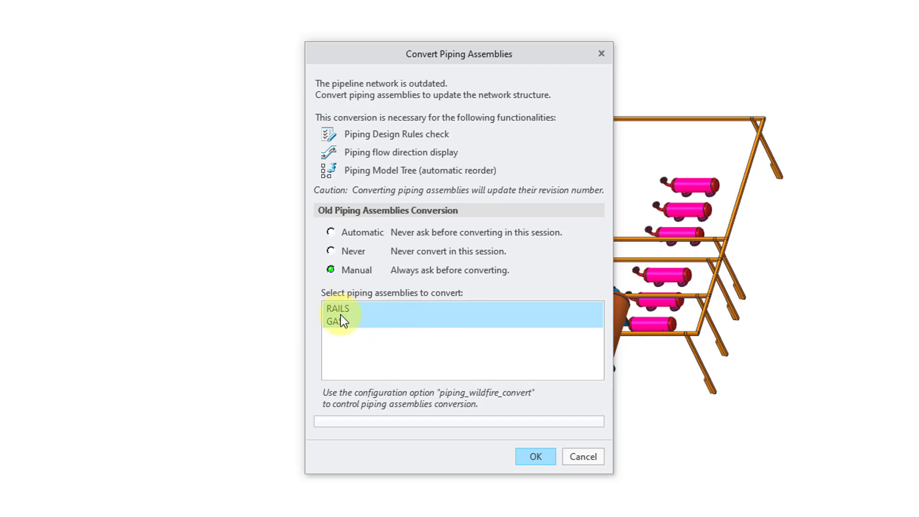
click(534, 456)
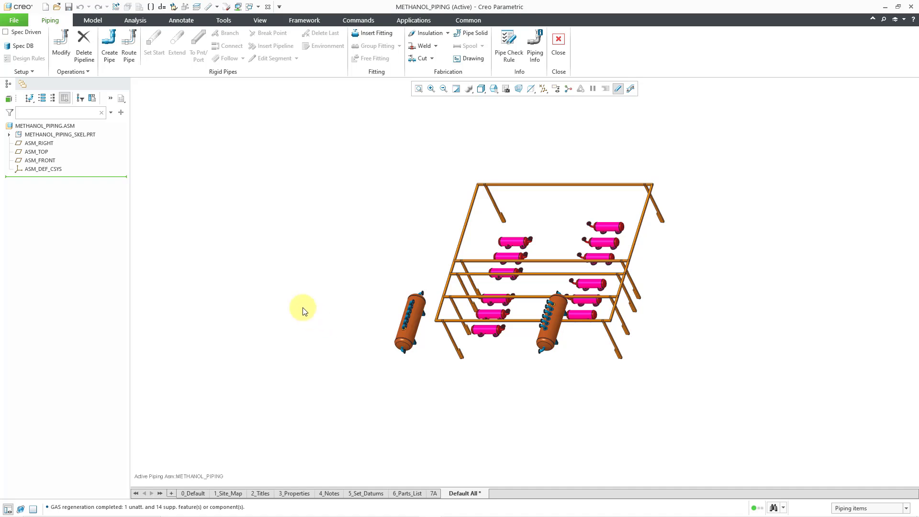
Read the line stock file pipe_150a.stk from the Piping linestock folder into the assembly.
click(27, 71)
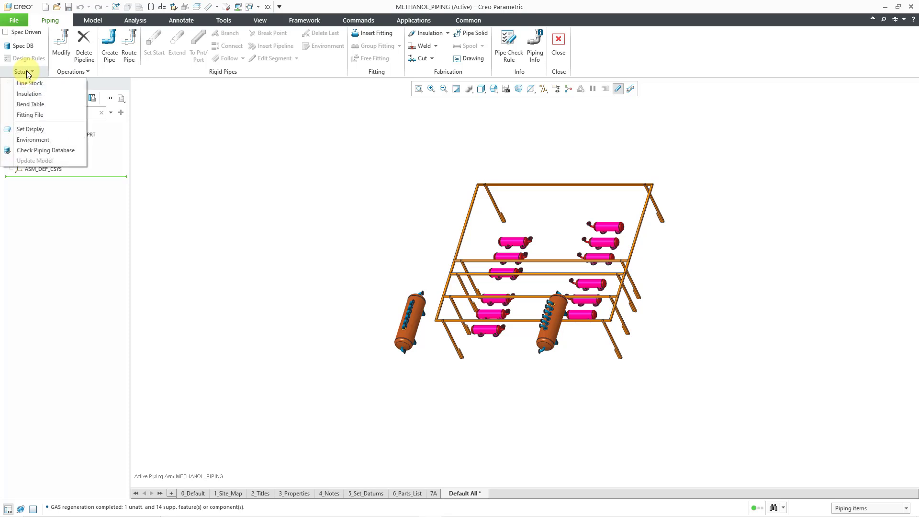
click(30, 84)
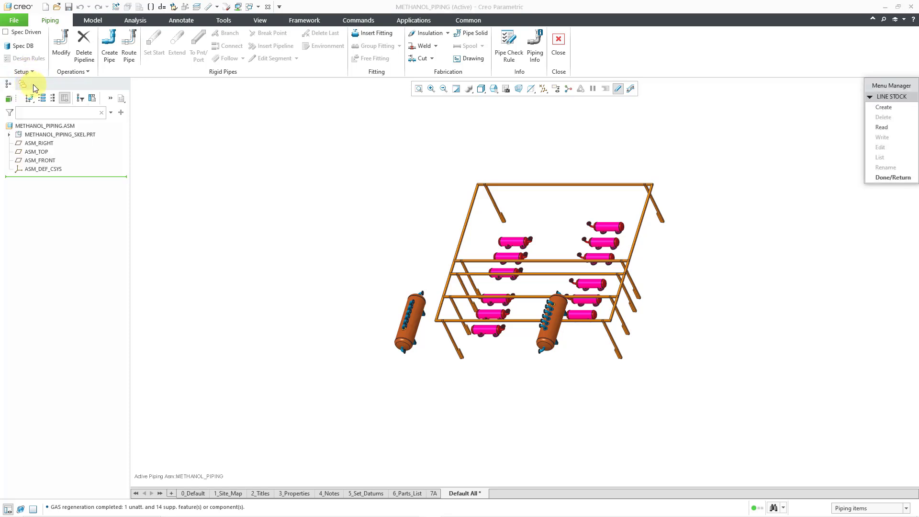
click(880, 127)
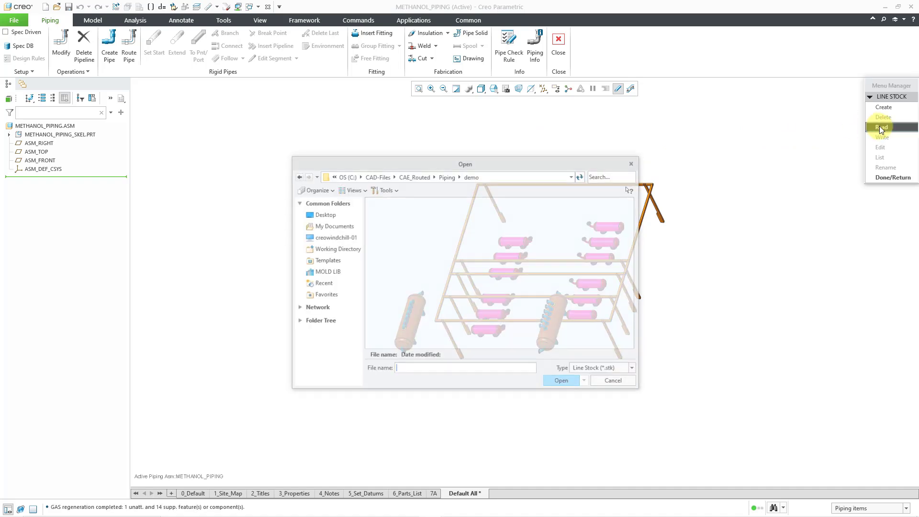
click(449, 178)
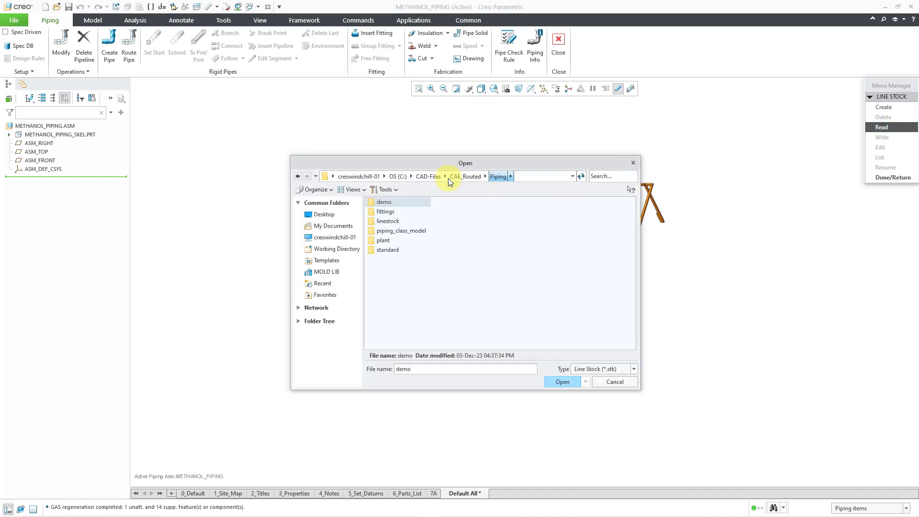
double_click(393, 221)
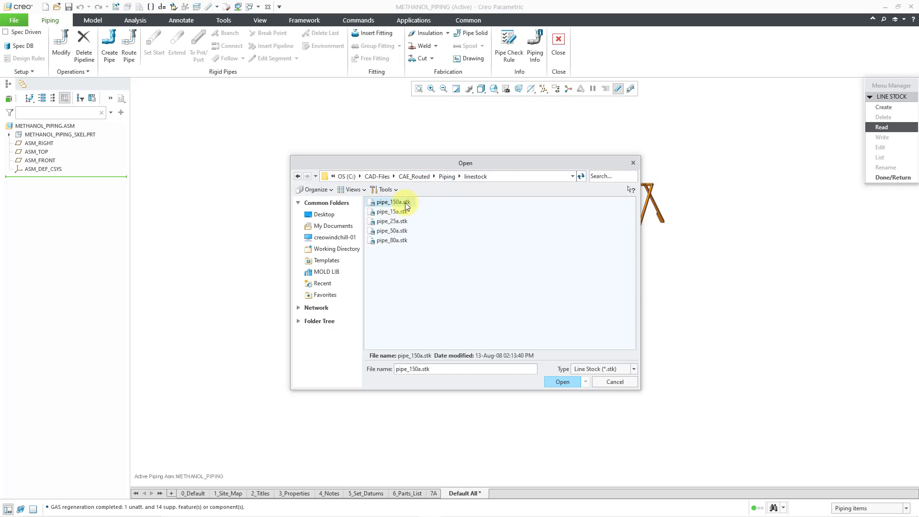
double_click(405, 205)
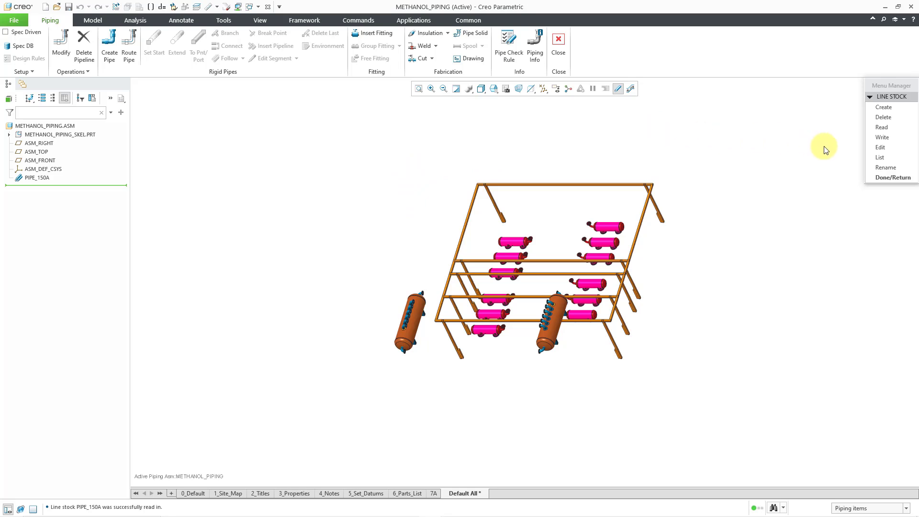
List the line stocks available in the assembly and leave the line stock setup.
click(879, 158)
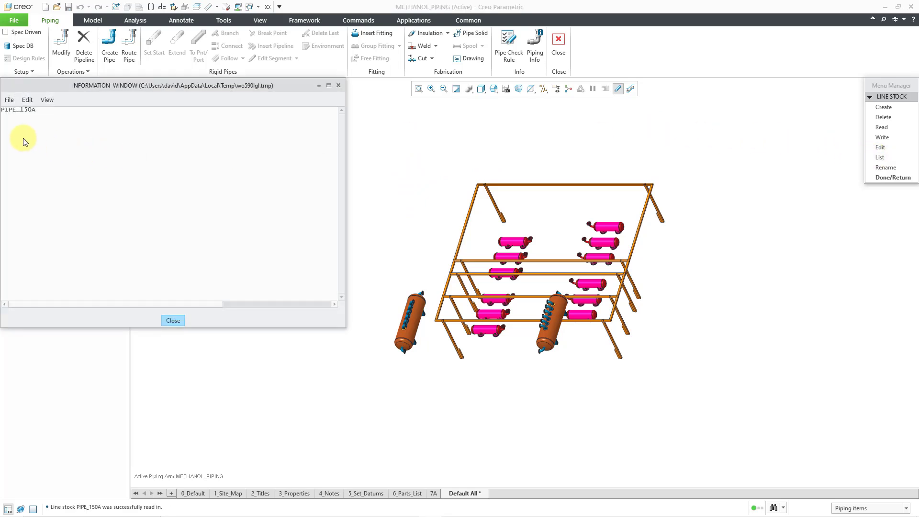
click(338, 86)
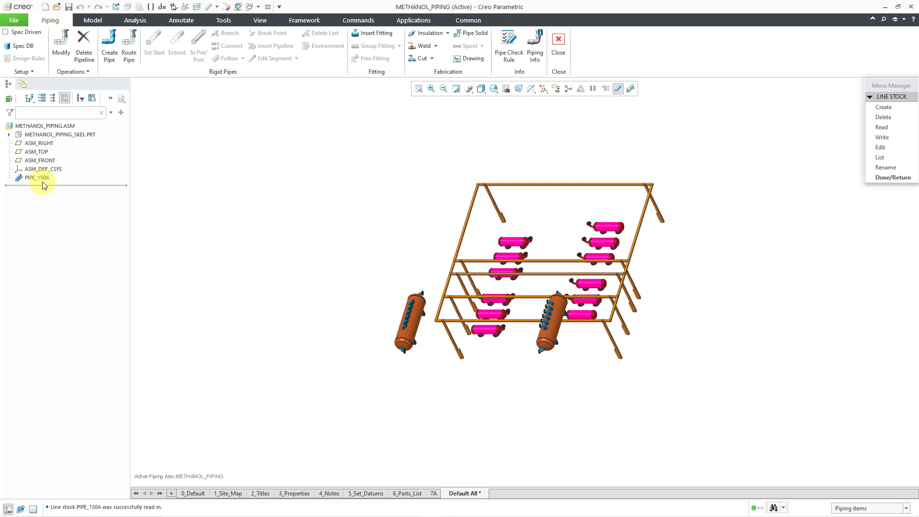
click(891, 176)
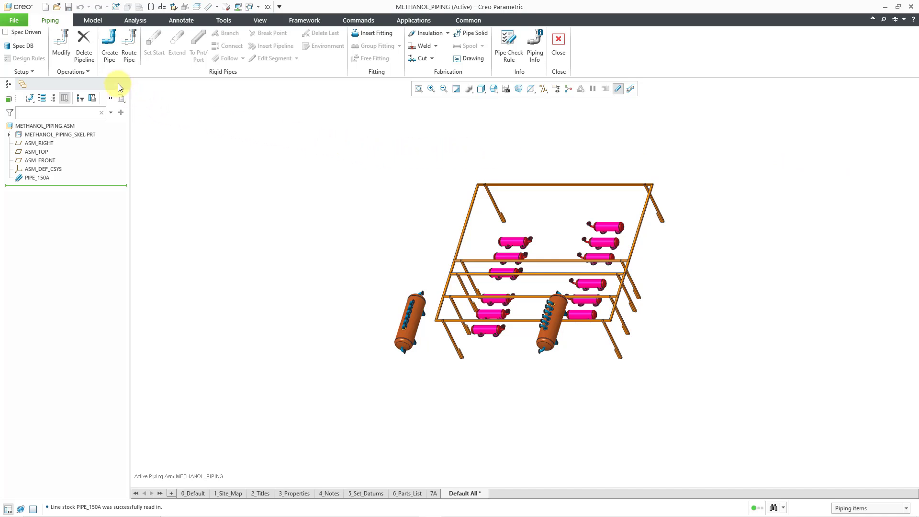
Create a pipeline named A-001 using the PIPE_150A line stock.
click(110, 50)
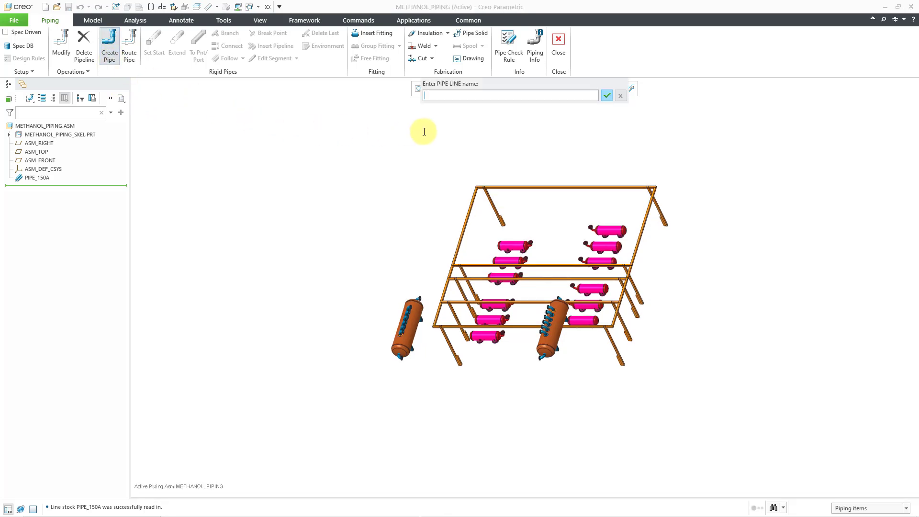
text(A-001)
key(Return)
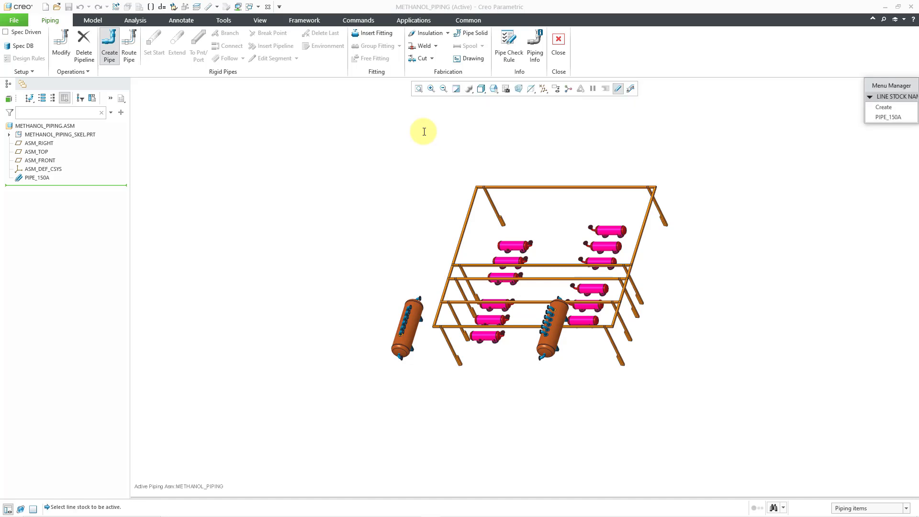
click(884, 117)
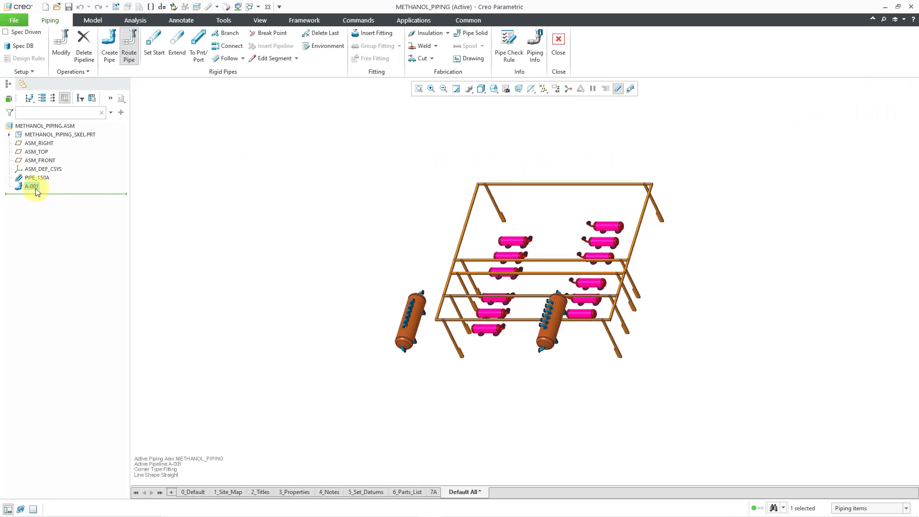
click(180, 202)
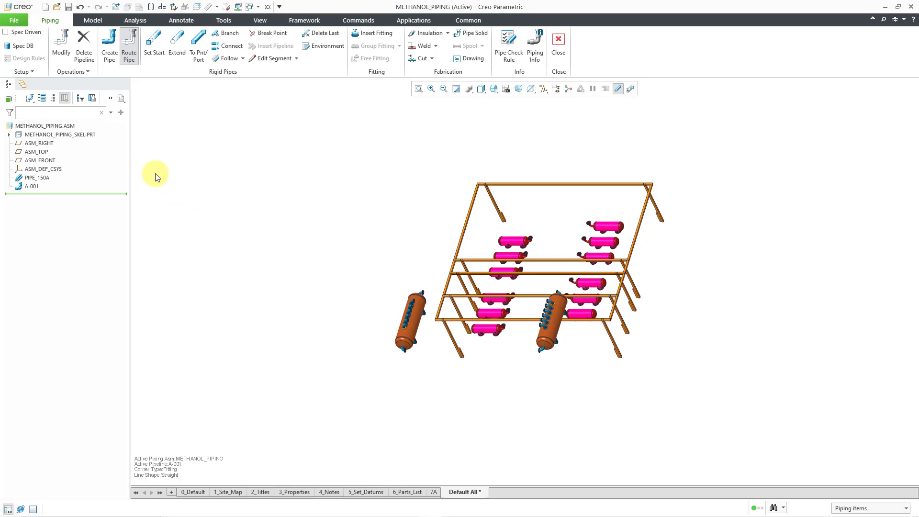
scroll(582, 223, down, 2)
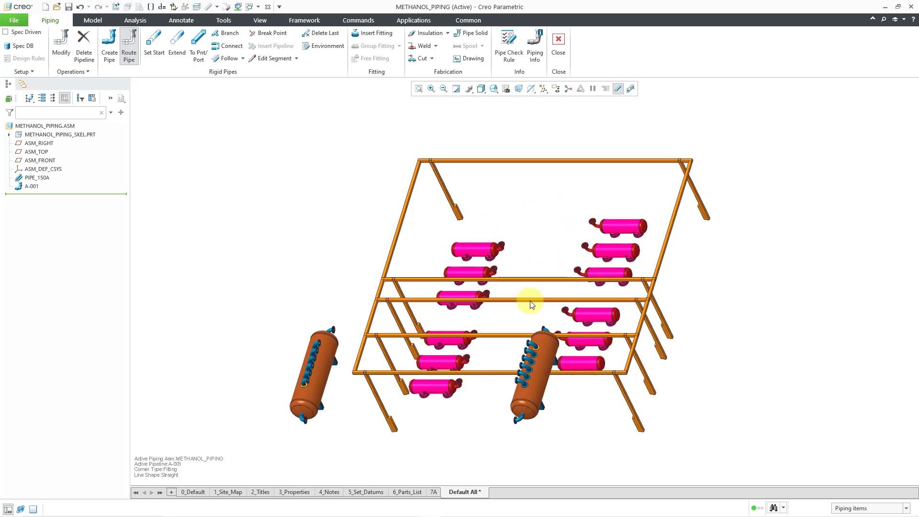
scroll(530, 300, down, 1)
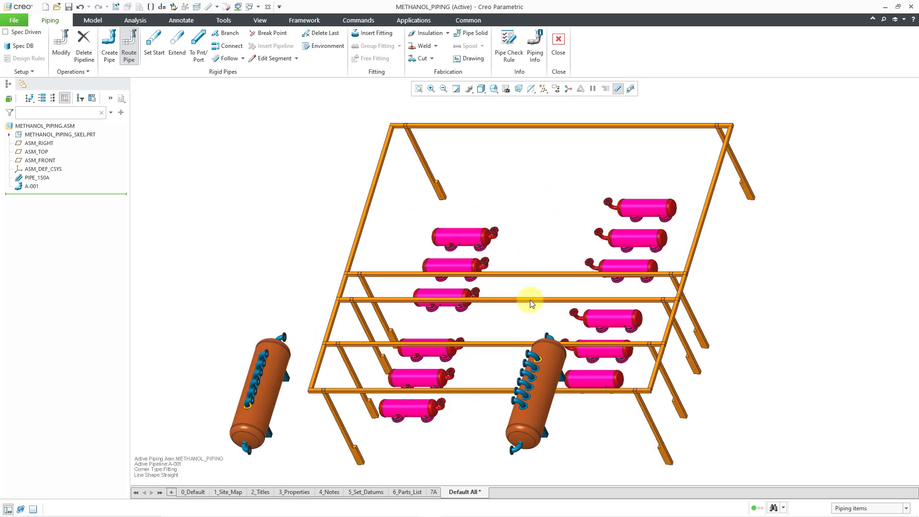